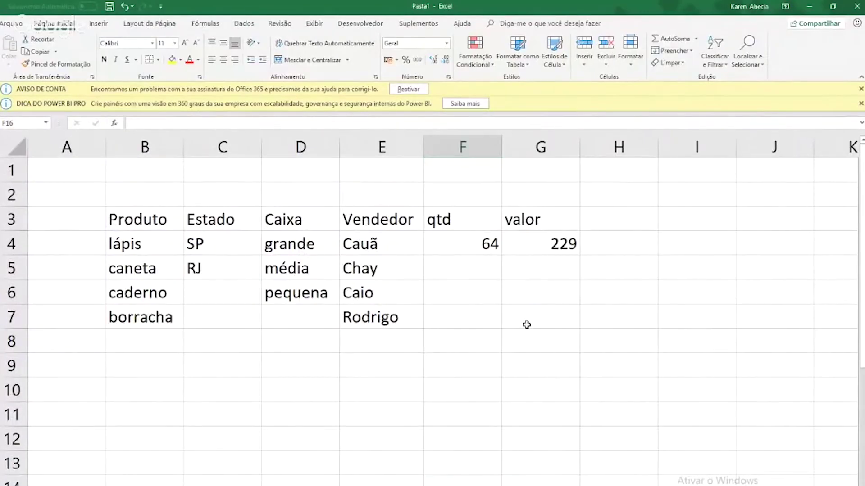
Step: Format the Produto-to-valor range B3:G7 as a table with an orange banded style and headers
{"action": "left_click_drag", "start_coordinate": [391, 239], "coordinate": [400, 319]}
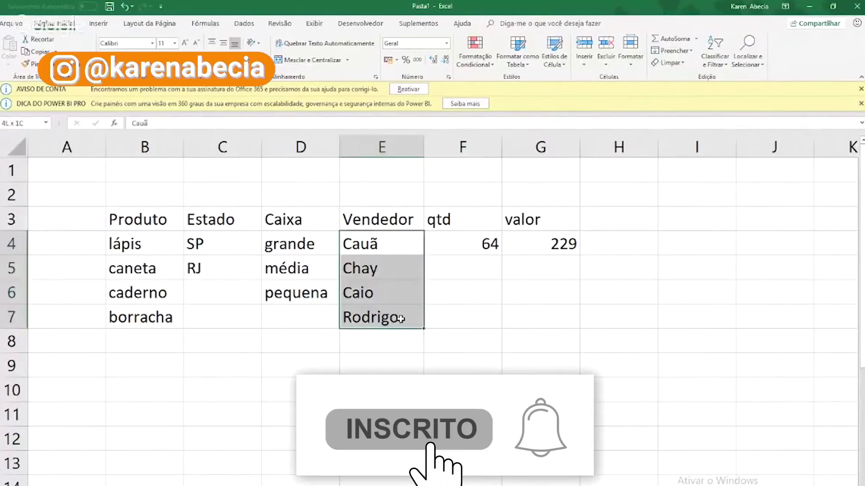
{"action": "left_click", "coordinate": [381, 363]}
{"action": "left_click_drag", "start_coordinate": [135, 219], "coordinate": [522, 318]}
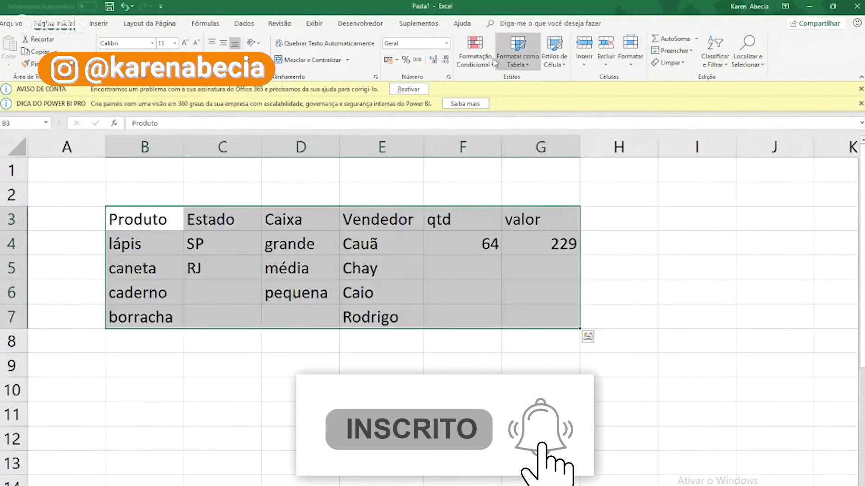
{"action": "left_click", "coordinate": [520, 63]}
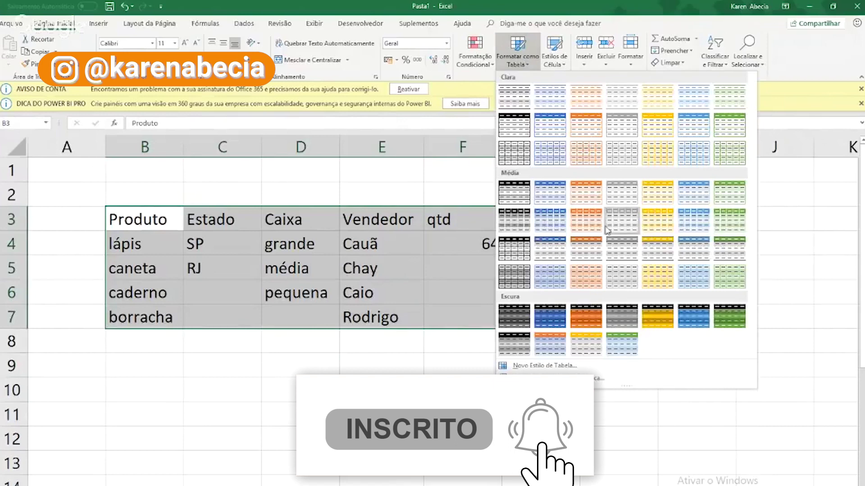
{"action": "left_click", "coordinate": [622, 221]}
{"action": "key", "text": "Return"}
Step: Repeat the product names, SP/RJ states, box sizes and seller names down the table
{"action": "left_click", "coordinate": [223, 268]}
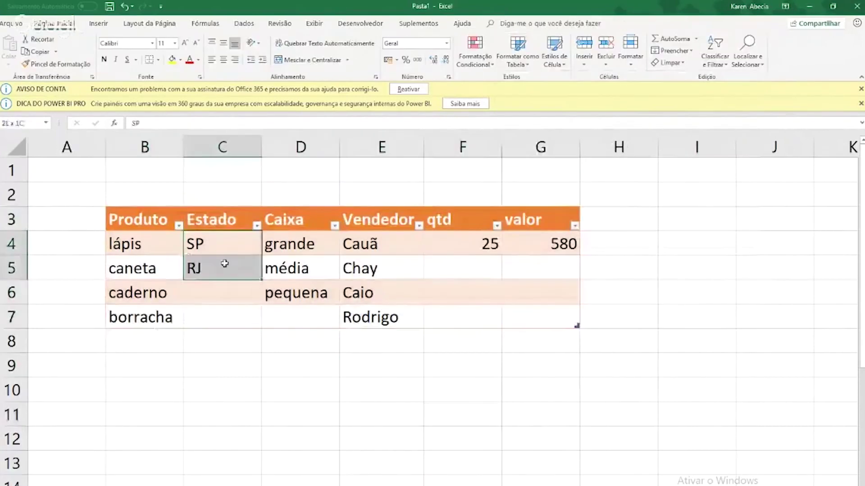
{"action": "mouse_move", "coordinate": [135, 243]}
{"action": "left_mouse_down"}
{"action": "mouse_move", "coordinate": [139, 305]}
{"action": "mouse_move", "coordinate": [187, 324]}
{"action": "left_mouse_up"}
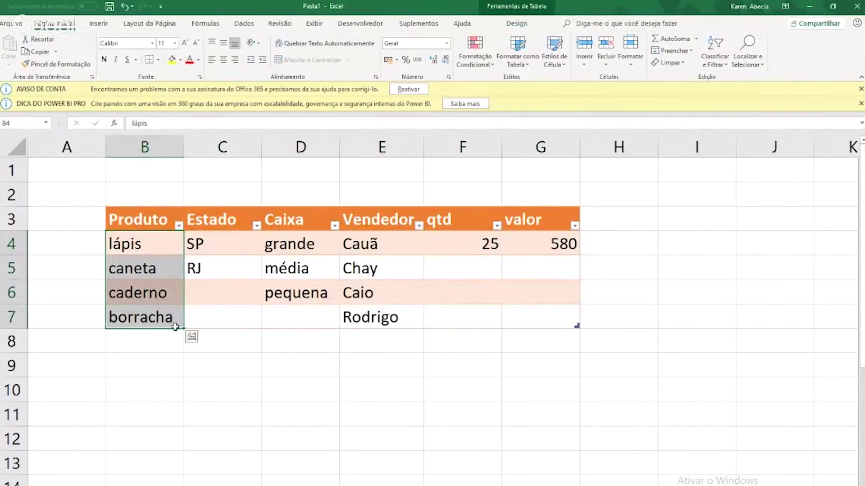
{"action": "left_click_drag", "start_coordinate": [183, 329], "coordinate": [222, 384]}
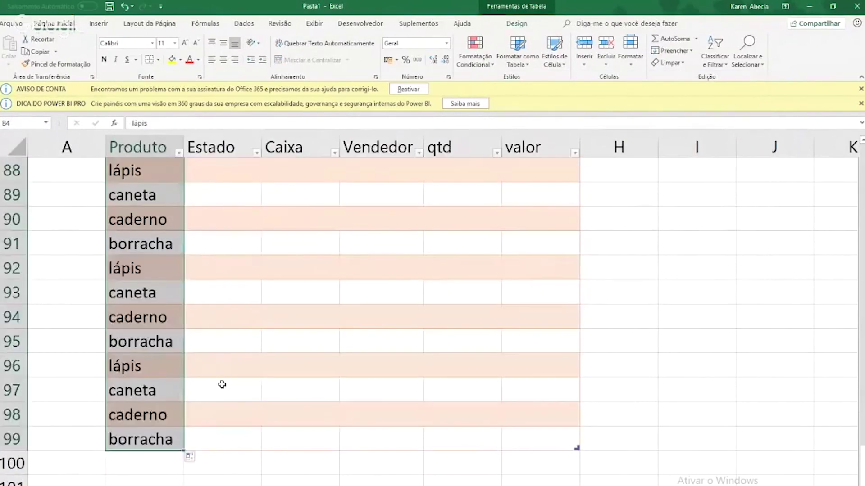
{"action": "scroll", "coordinate": [183, 373], "scroll_direction": "up", "scroll_amount": 3}
{"action": "scroll", "coordinate": [174, 363], "scroll_direction": "up", "scroll_amount": 2}
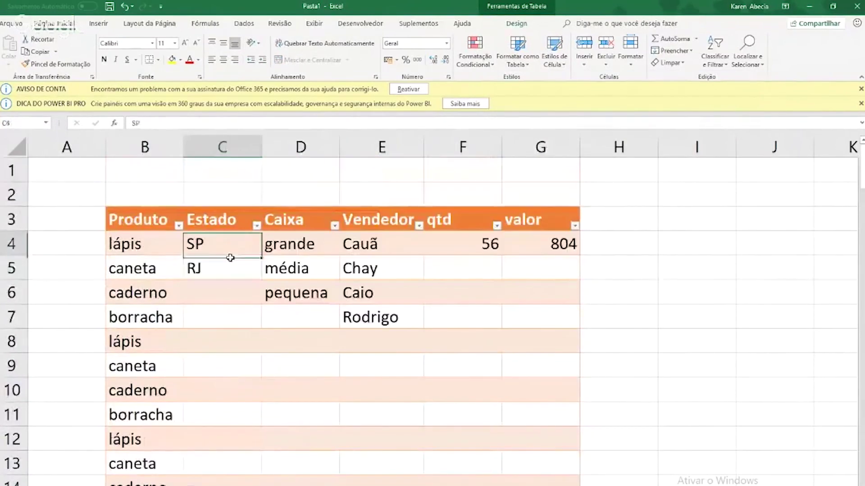
{"action": "left_click_drag", "start_coordinate": [229, 253], "coordinate": [265, 277]}
{"action": "double_click", "coordinate": [263, 278]}
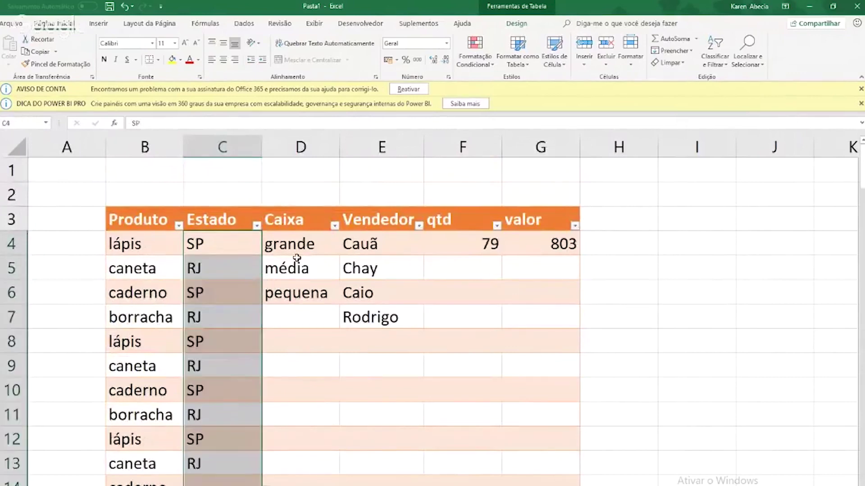
{"action": "left_click_drag", "start_coordinate": [288, 244], "coordinate": [324, 294]}
{"action": "double_click", "coordinate": [338, 304]}
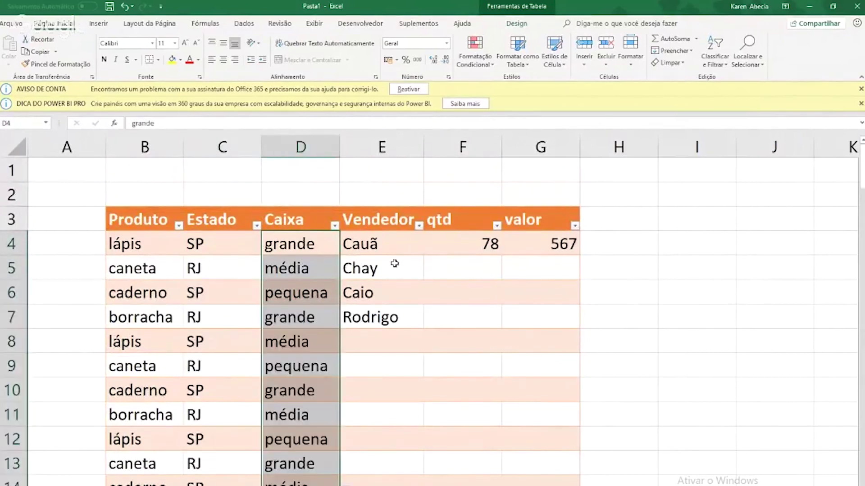
{"action": "left_click_drag", "start_coordinate": [399, 245], "coordinate": [406, 314]}
{"action": "double_click", "coordinate": [423, 330]}
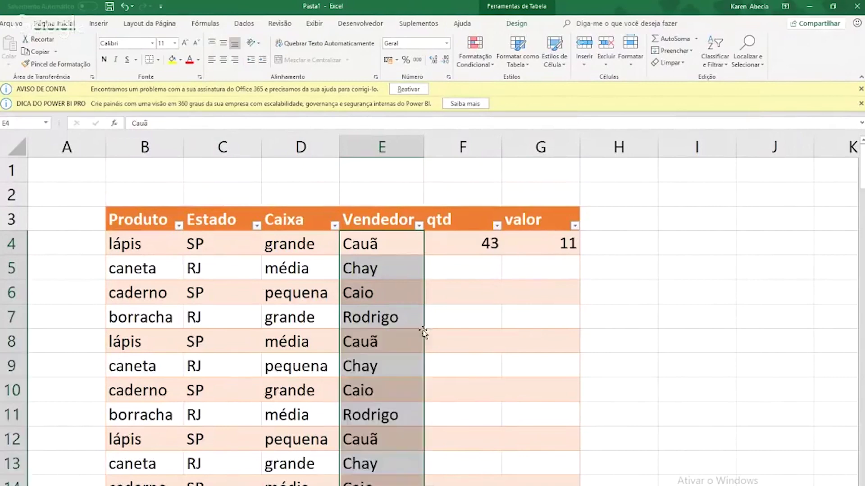
Step: Fill qtd and valor with random-number formulas such as =ALEATÓRIOENTRE(10;1000) down the table
{"action": "double_click", "coordinate": [475, 244]}
{"action": "key", "text": "Return"}
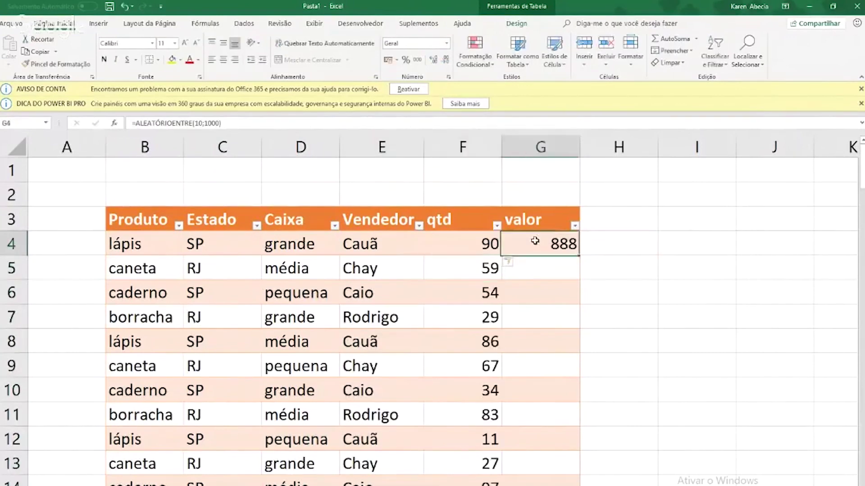
{"action": "type", "text": "=ALEATÓRIOENTRE(10;1000)"}
{"action": "key", "text": "Return"}
{"action": "left_click", "coordinate": [604, 298]}
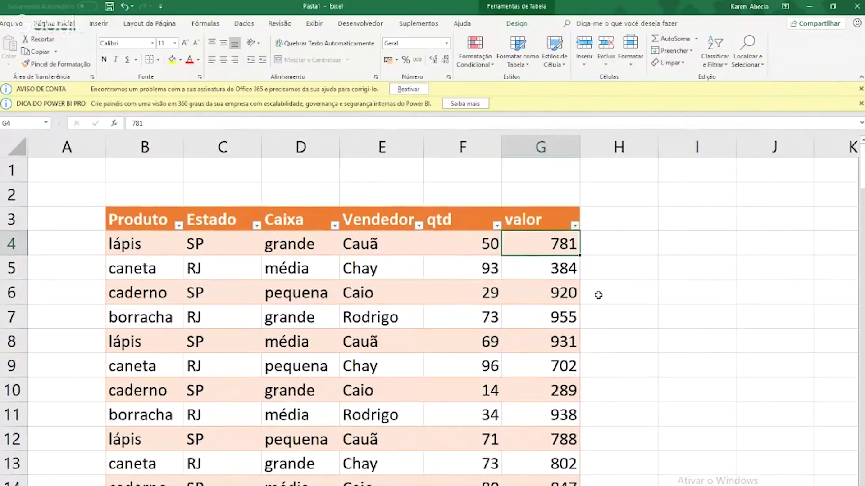
Step: Insert a slicer on the table for the Estado field
{"action": "left_click", "coordinate": [350, 278]}
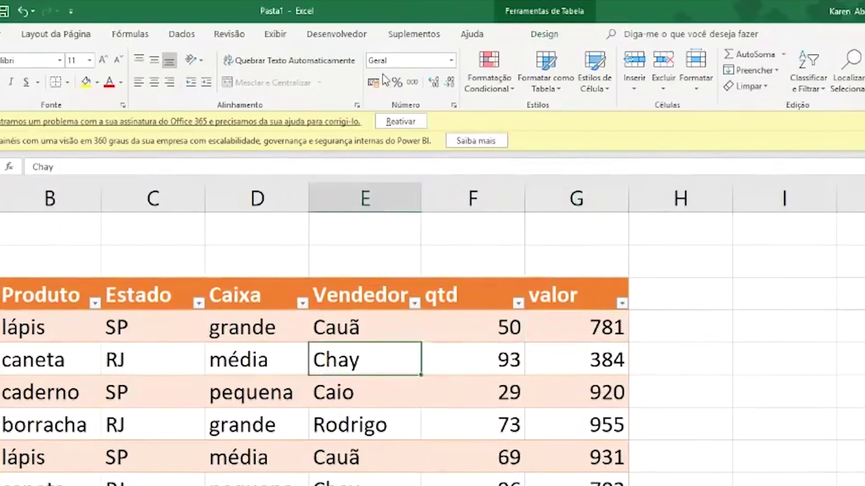
{"action": "left_click", "coordinate": [516, 23]}
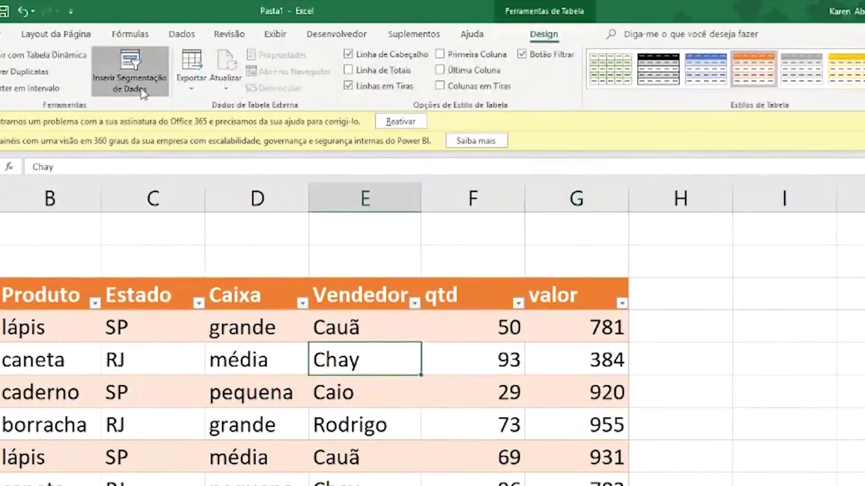
{"action": "left_click", "coordinate": [130, 70]}
{"action": "left_click", "coordinate": [381, 227]}
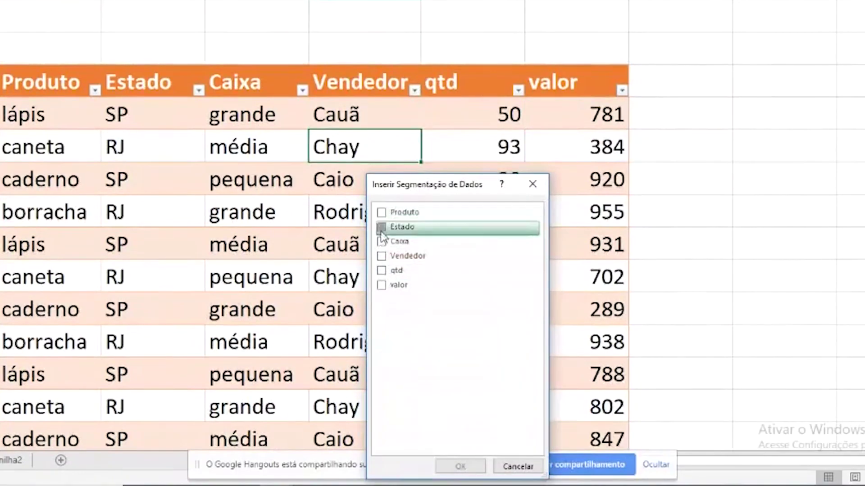
{"action": "left_click", "coordinate": [460, 466]}
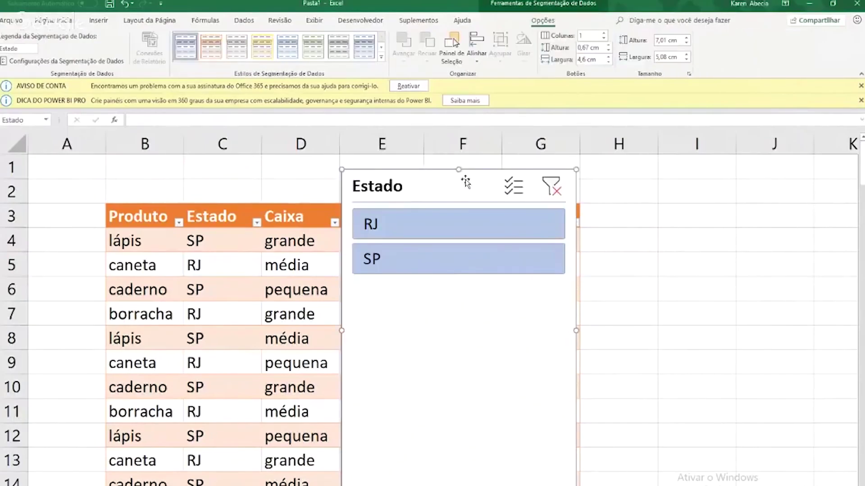
Step: Shrink the Estado slicer and place it to the right of the table
{"action": "left_click_drag", "start_coordinate": [459, 170], "coordinate": [494, 378]}
{"action": "left_click_drag", "start_coordinate": [394, 388], "coordinate": [666, 216]}
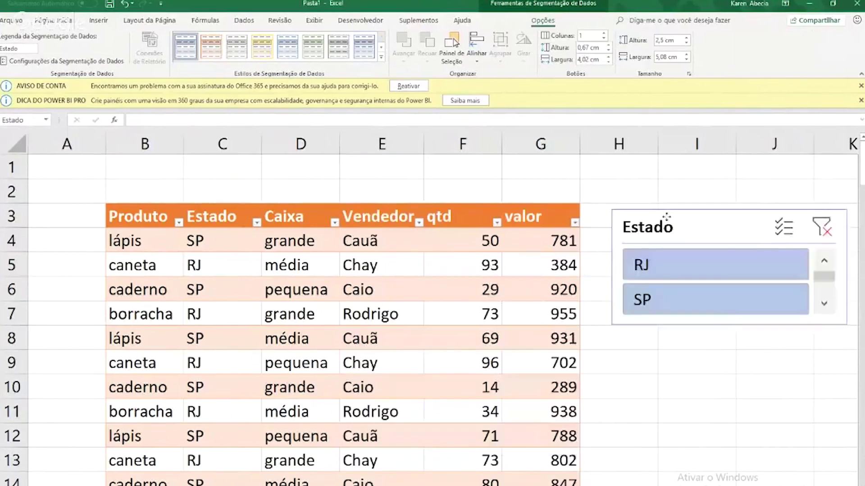
{"action": "left_click", "coordinate": [460, 295]}
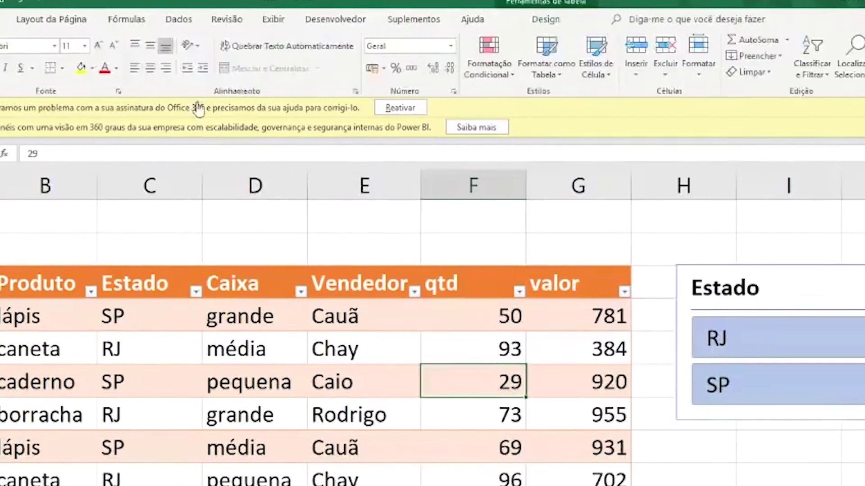
{"action": "left_click", "coordinate": [545, 20]}
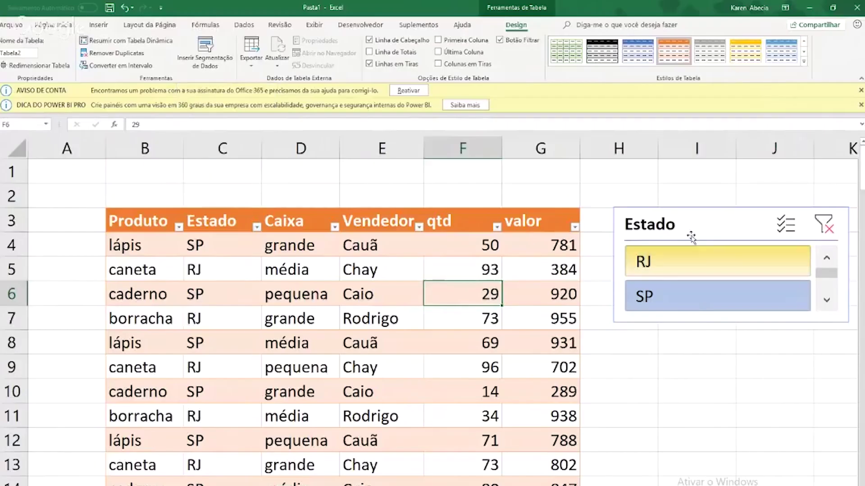
{"action": "left_click", "coordinate": [694, 239]}
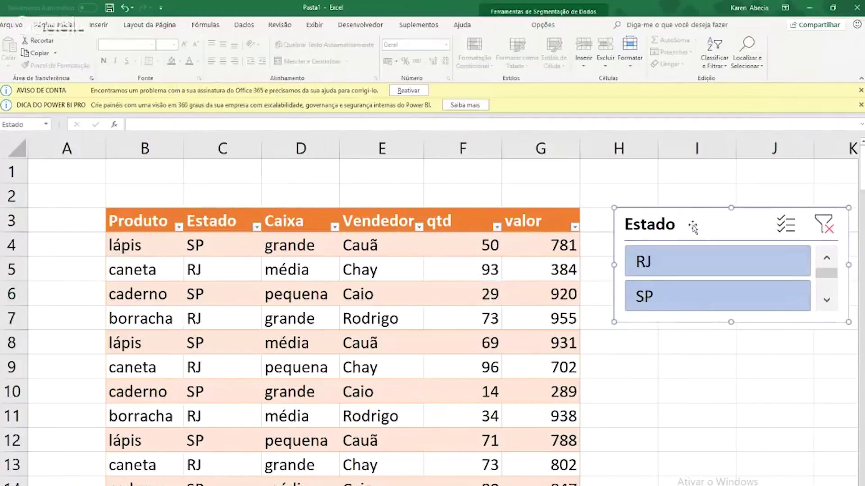
{"action": "left_click", "coordinate": [663, 343]}
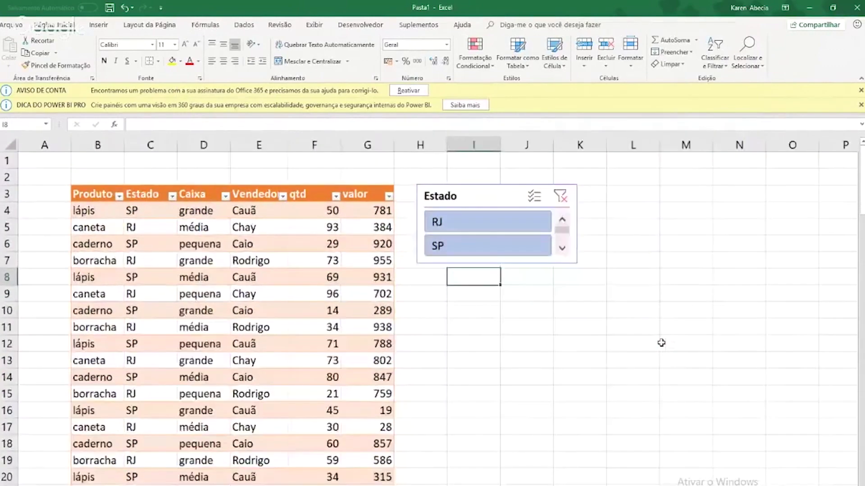
{"action": "mouse_move", "coordinate": [465, 185]}
{"action": "left_mouse_down"}
{"action": "mouse_move", "coordinate": [589, 224]}
{"action": "mouse_move", "coordinate": [614, 203]}
{"action": "left_mouse_up"}
{"action": "left_click", "coordinate": [424, 190]}
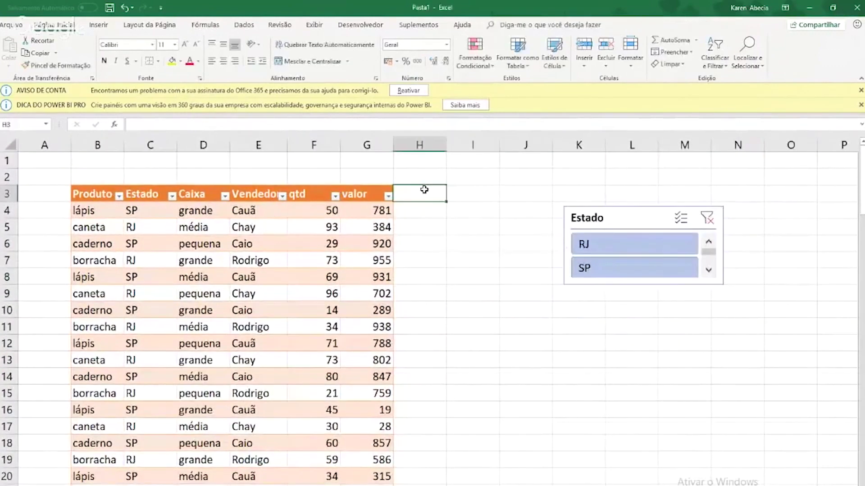
{"action": "type", "text": "data"}
{"action": "key", "text": "Return"}
{"action": "type", "text": "1/"}
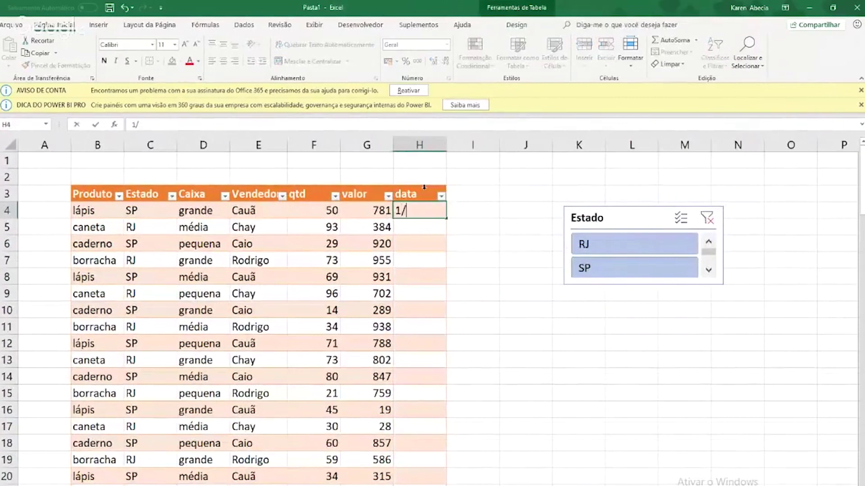
{"action": "type", "text": "1"}
{"action": "key", "text": "Return"}
{"action": "type", "text": "="}
{"action": "key", "text": "Up"}
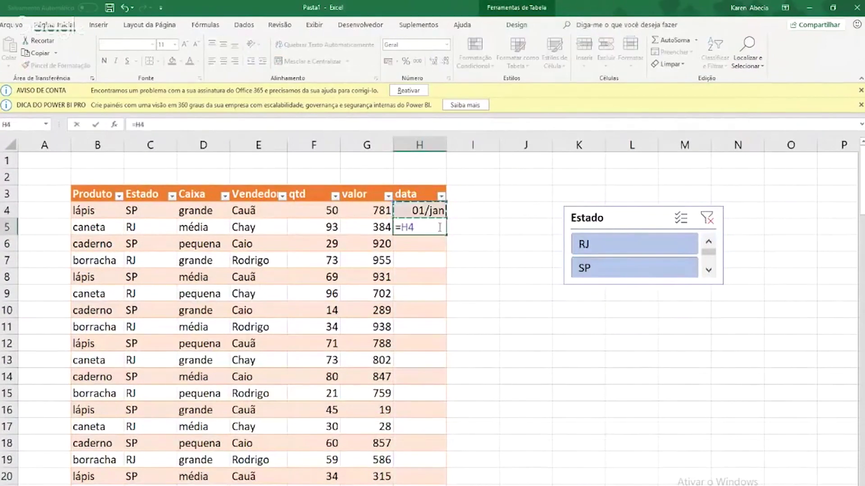
{"action": "key", "text": "Return"}
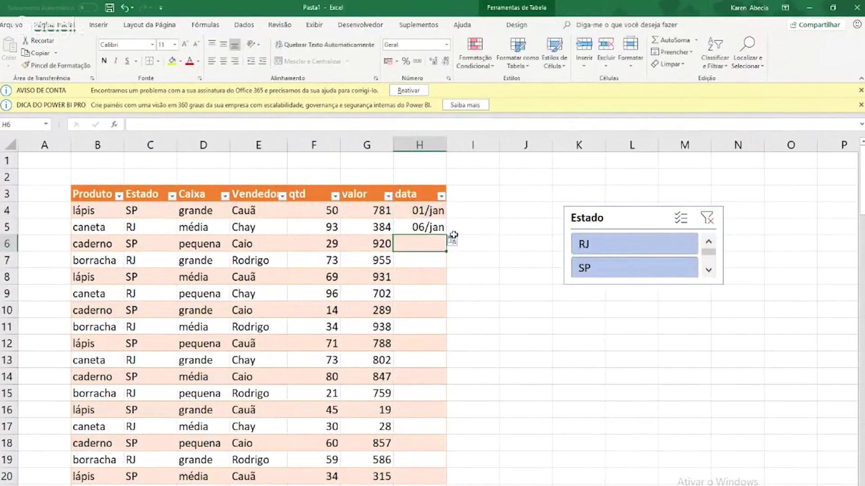
{"action": "left_click", "coordinate": [452, 241]}
{"action": "left_click", "coordinate": [457, 251]}
{"action": "left_click", "coordinate": [420, 210]}
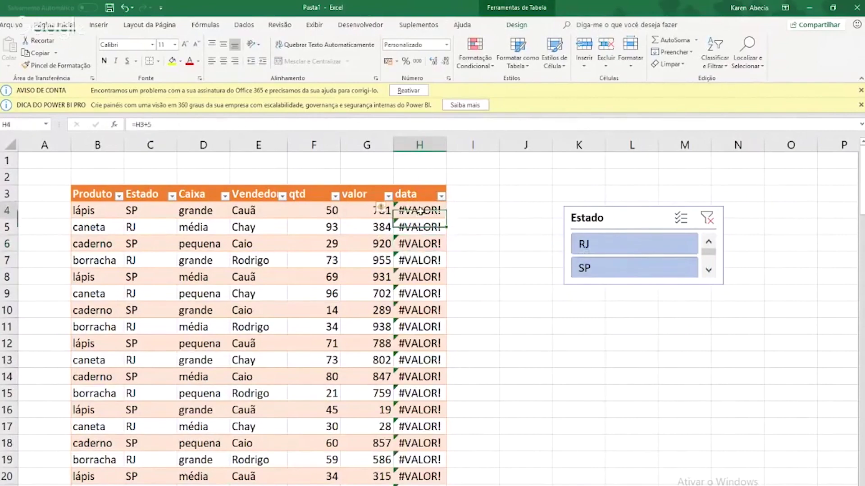
{"action": "type", "text": "1/1"}
{"action": "key", "text": "Return"}
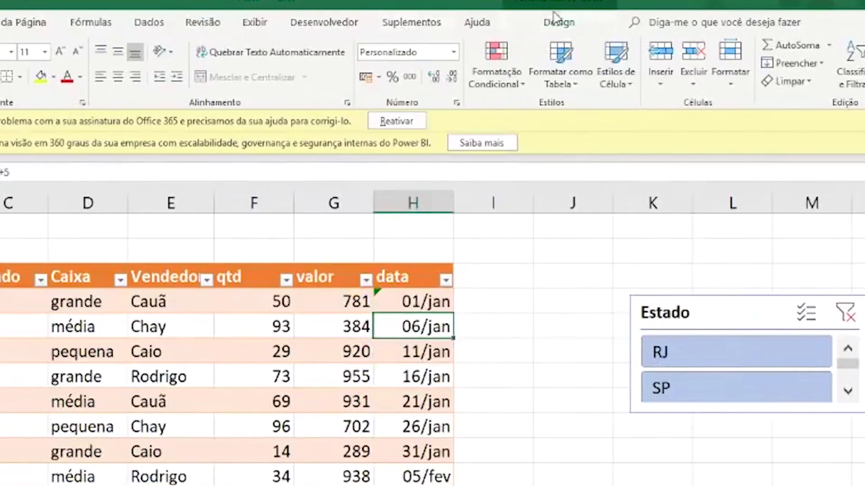
{"action": "left_click", "coordinate": [558, 21]}
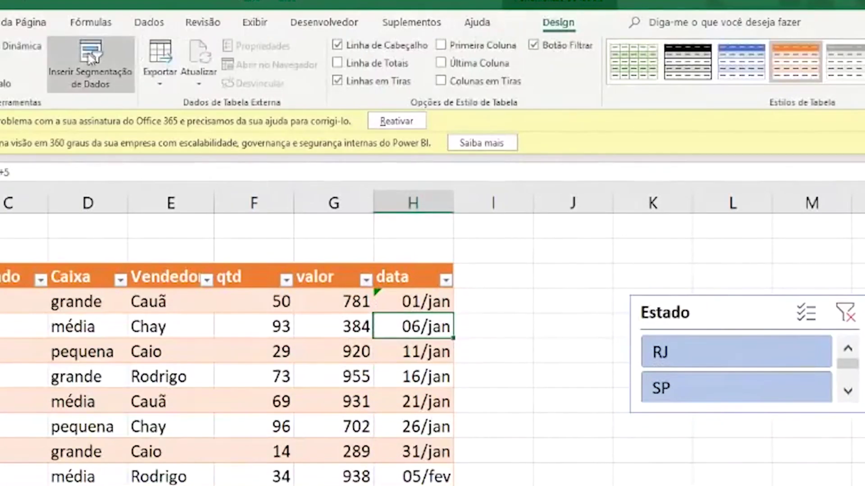
{"action": "key", "text": "Left"}
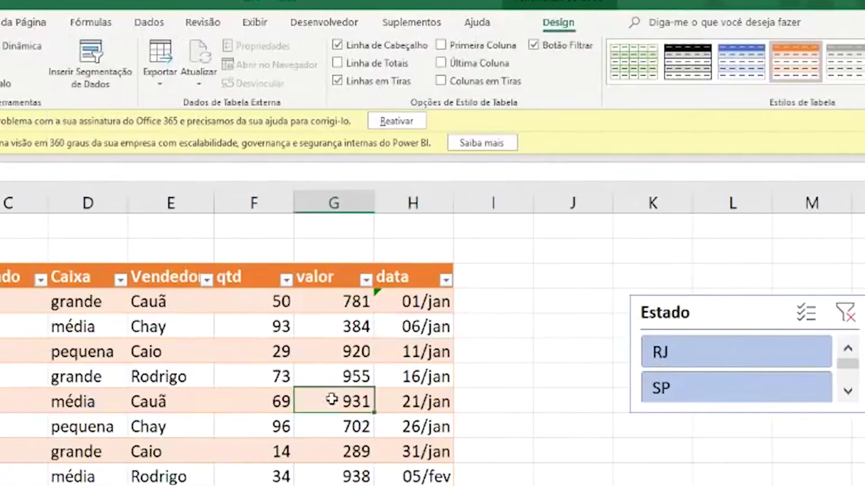
{"action": "key", "text": "Left"}
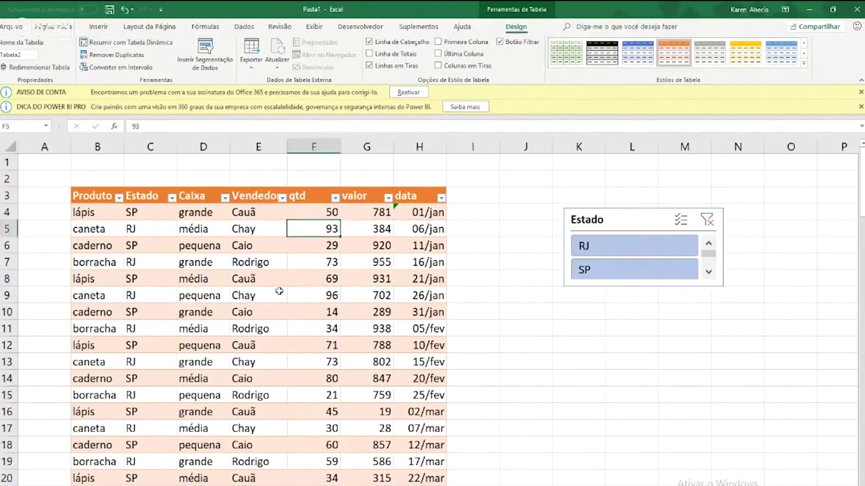
{"action": "key", "text": "Left"}
{"action": "key", "text": "Down"}
{"action": "key", "text": "Down"}
{"action": "key", "text": "Down"}
{"action": "key", "text": "Left"}
{"action": "key", "text": "Up"}
{"action": "key", "text": "Up"}
{"action": "key", "text": "Up"}
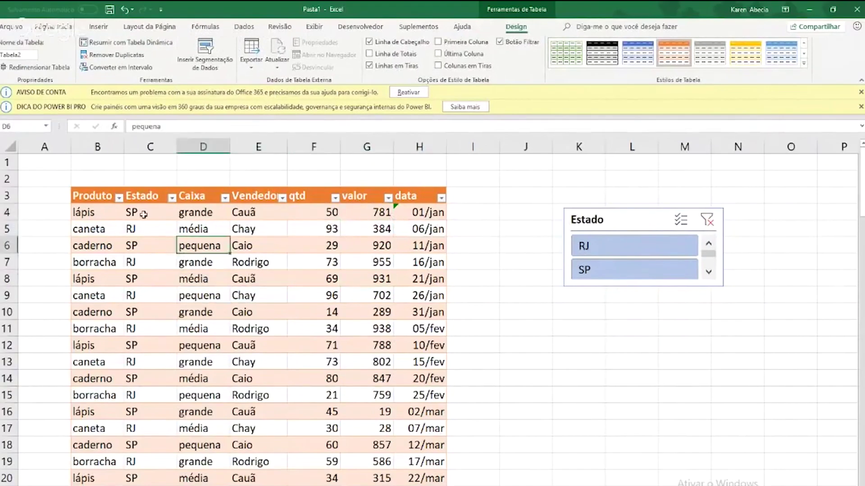
{"action": "key", "text": "Up"}
{"action": "key", "text": "Left"}
{"action": "key", "text": "Down"}
{"action": "key", "text": "Down"}
{"action": "key", "text": "Down"}
{"action": "key", "text": "Right"}
{"action": "key", "text": "Right"}
{"action": "key", "text": "Right"}
{"action": "key", "text": "Down"}
{"action": "key", "text": "Right"}
{"action": "key", "text": "Up"}
{"action": "key", "text": "Up"}
{"action": "key", "text": "Up"}
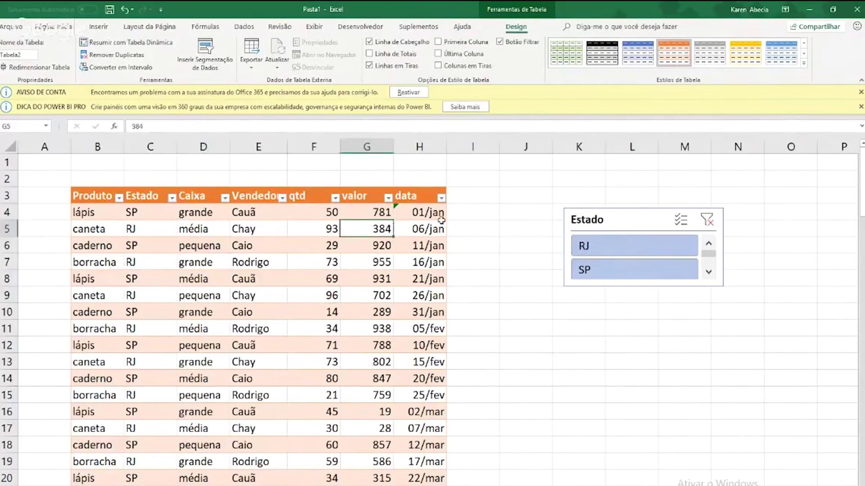
{"action": "key", "text": "Right"}
{"action": "key", "text": "Down"}
{"action": "key", "text": "Down"}
{"action": "key", "text": "Down"}
{"action": "key", "text": "Left"}
{"action": "key", "text": "Left"}
{"action": "key", "text": "Left"}
{"action": "key", "text": "Up"}
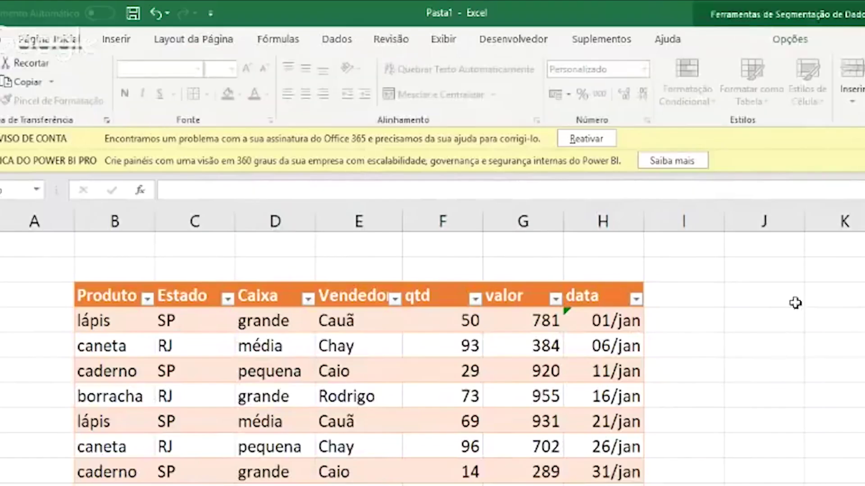
Step: Create a pivot at K3 from Tabela2 with Produto as rows and sum of qtd as values
{"action": "left_click", "coordinate": [821, 293]}
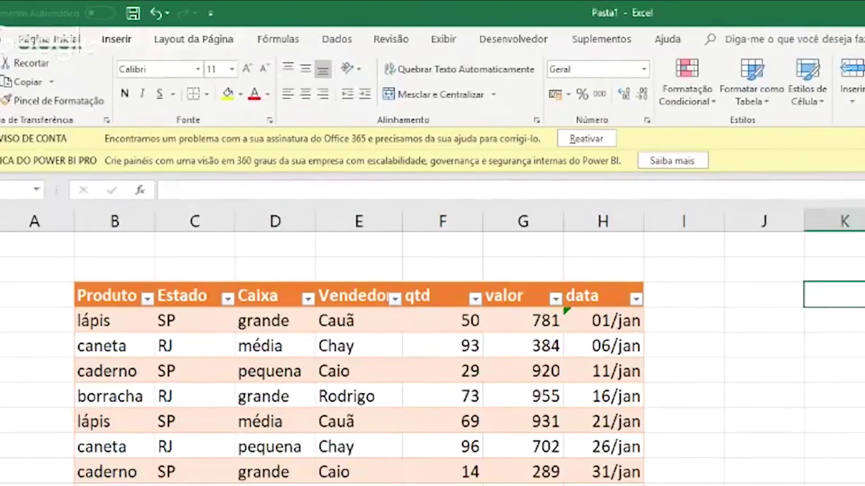
{"action": "left_click", "coordinate": [116, 39]}
{"action": "left_click", "coordinate": [13, 77]}
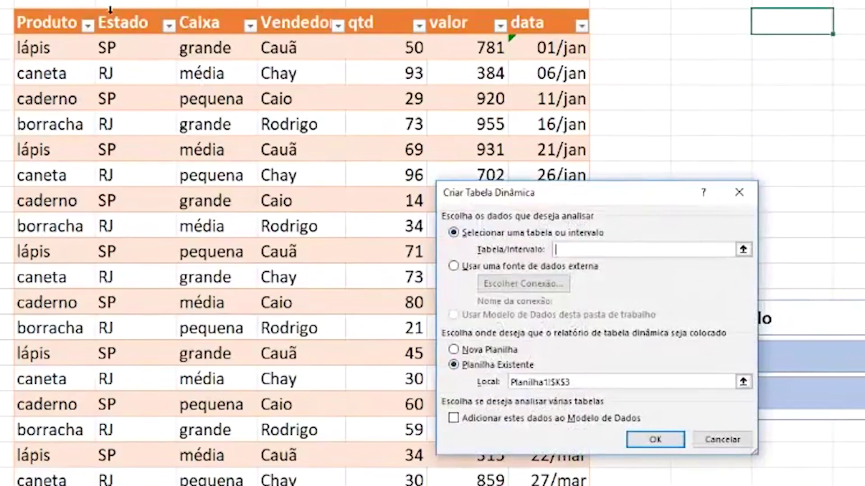
{"action": "left_click", "coordinate": [72, 10]}
{"action": "left_click", "coordinate": [16, 8]}
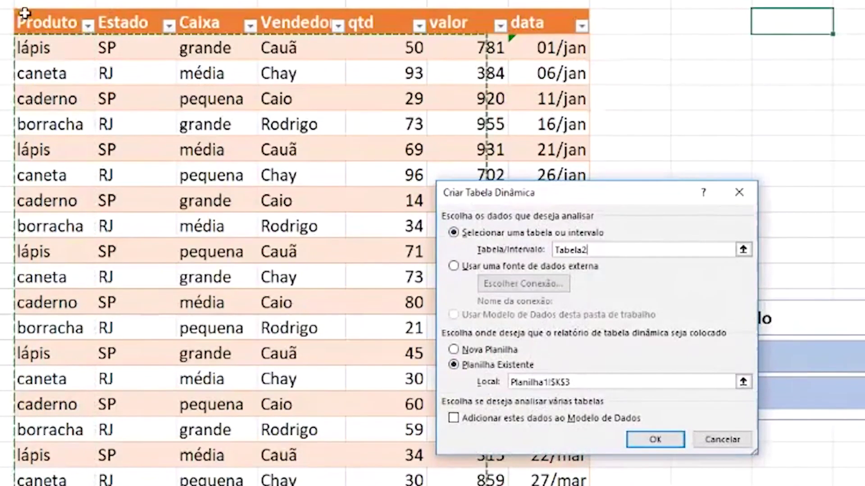
{"action": "left_click", "coordinate": [649, 441]}
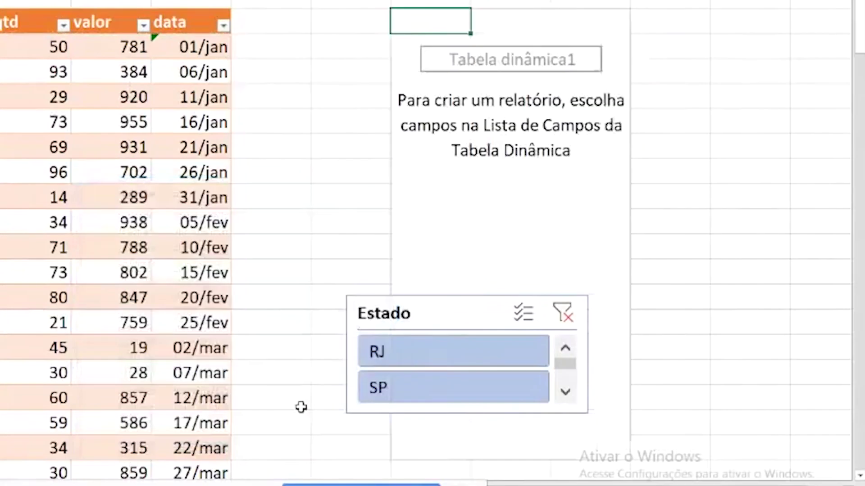
{"action": "left_click_drag", "start_coordinate": [640, 37], "coordinate": [681, 401]}
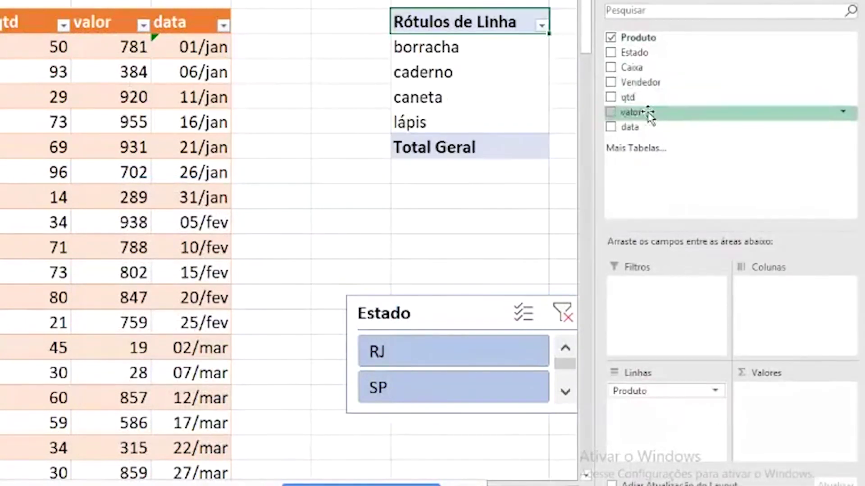
{"action": "left_click_drag", "start_coordinate": [649, 100], "coordinate": [788, 425]}
{"action": "left_click", "coordinate": [361, 323]}
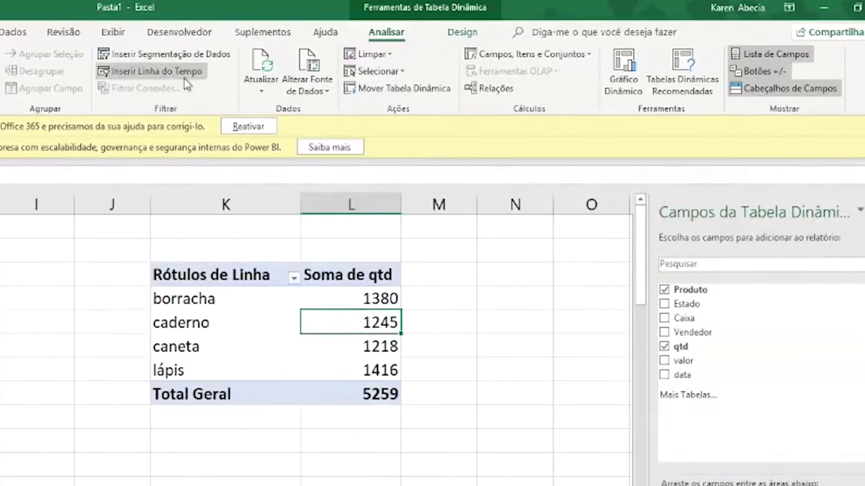
{"action": "left_click", "coordinate": [142, 75]}
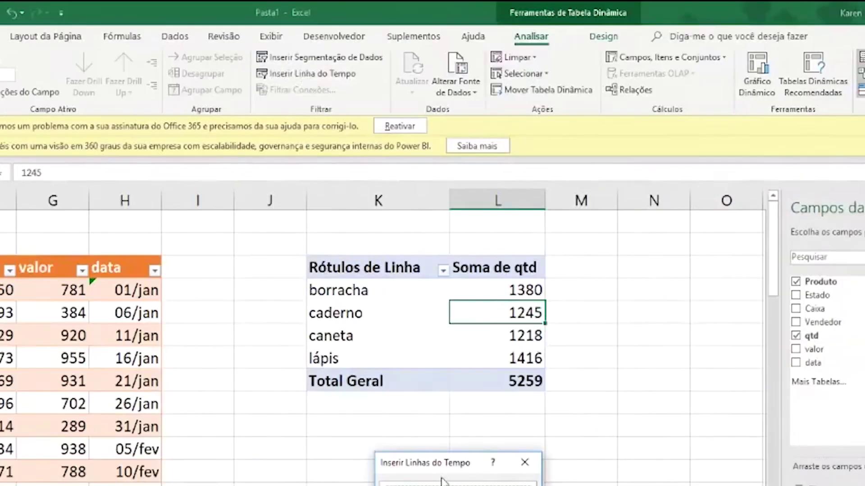
{"action": "mouse_move", "coordinate": [425, 459]}
{"action": "left_mouse_down"}
{"action": "mouse_move", "coordinate": [253, 70]}
{"action": "mouse_move", "coordinate": [121, 56]}
{"action": "mouse_move", "coordinate": [139, 58]}
{"action": "left_mouse_up"}
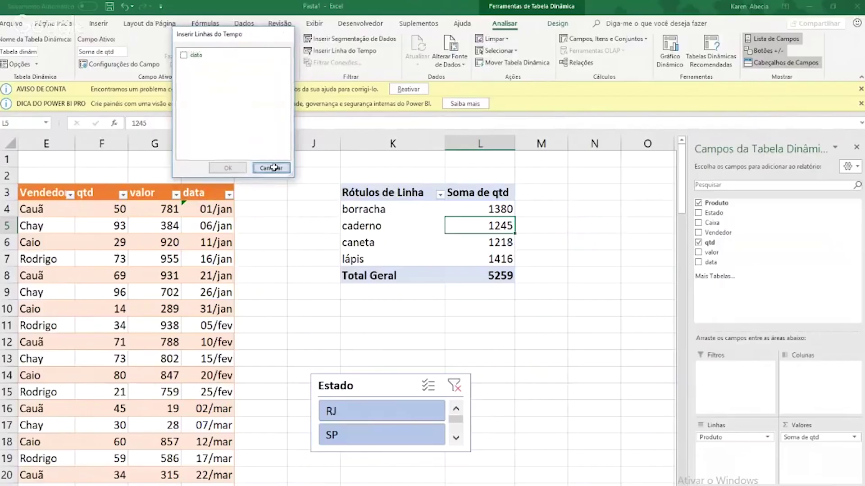
{"action": "left_click", "coordinate": [272, 167]}
{"action": "left_click", "coordinate": [257, 192]}
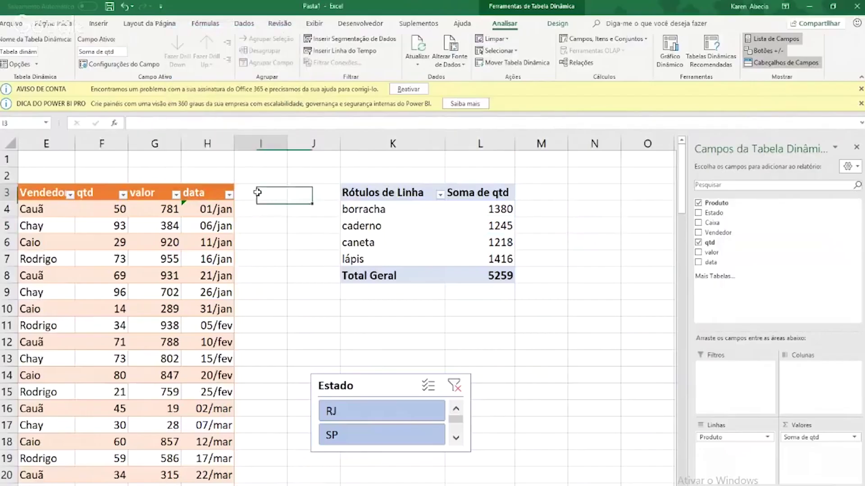
{"action": "left_click", "coordinate": [212, 192]}
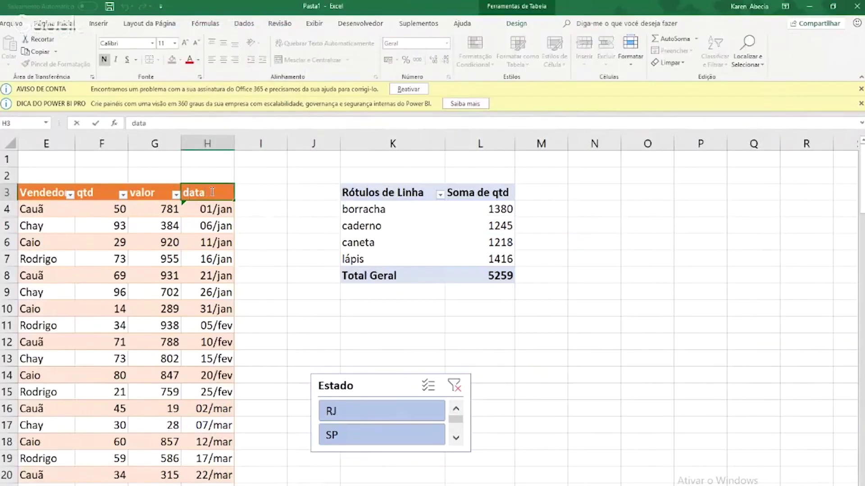
{"action": "type", "text": "_a"}
Step: Rename the date header to data_a and add a data_b column header
{"action": "key", "text": "Tab"}
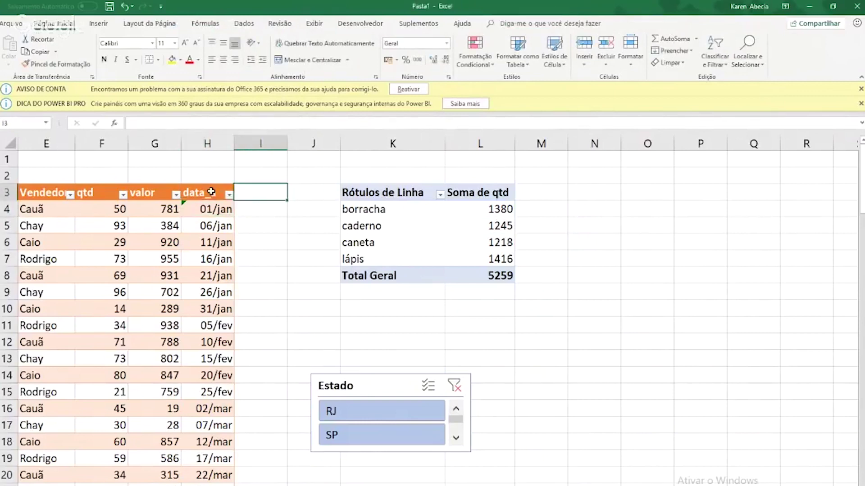
{"action": "type", "text": "data_b"}
{"action": "key", "text": "Return"}
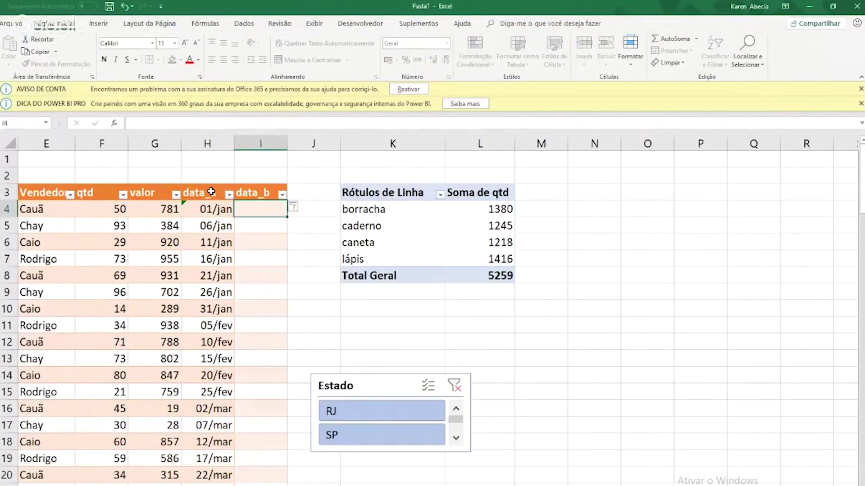
Step: Enter 5/5 in the first data_b cell and fill a previous-date-plus-10 formula down the column
{"action": "key", "text": "Tab"}
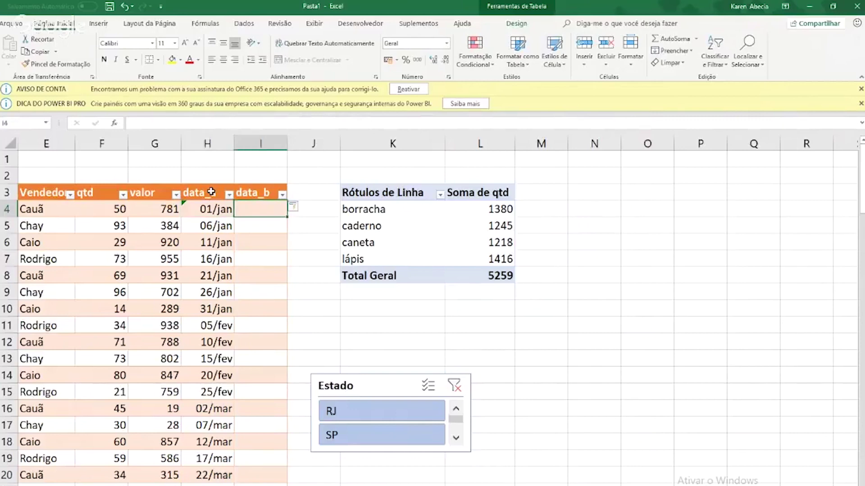
{"action": "type", "text": "5/5"}
{"action": "key", "text": "Return"}
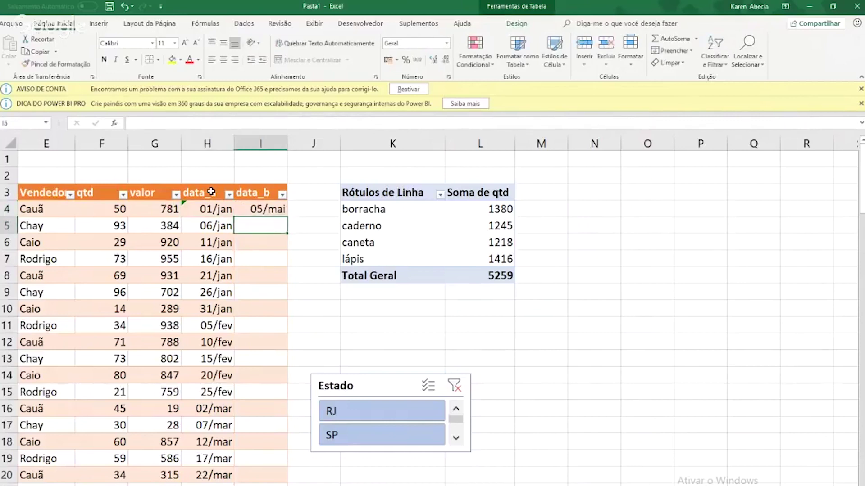
{"action": "type", "text": "="}
{"action": "key", "text": "Up"}
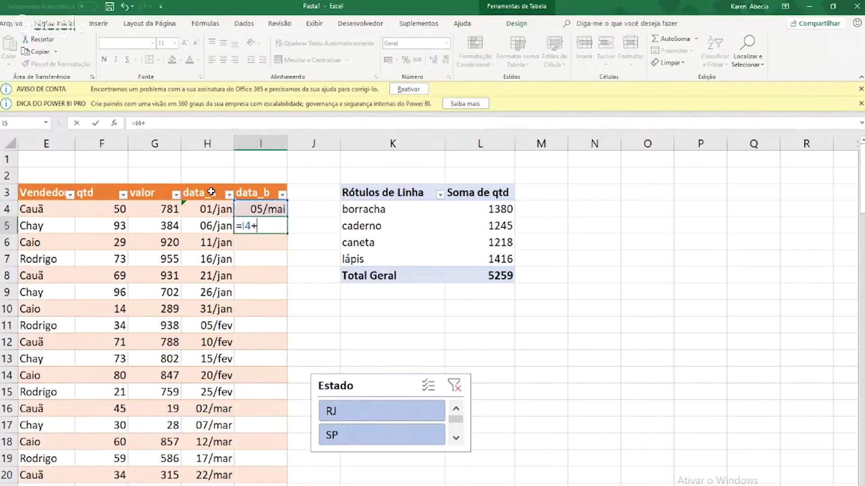
{"action": "key", "text": "Return"}
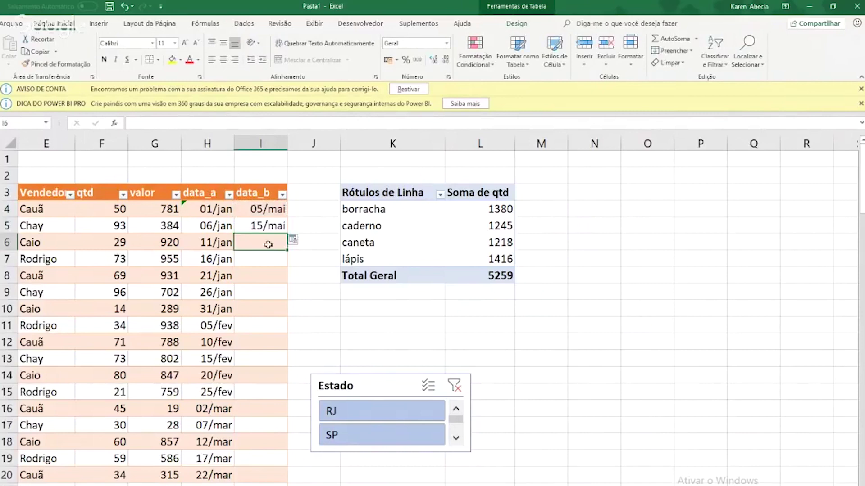
{"action": "left_click", "coordinate": [294, 239]}
{"action": "left_click", "coordinate": [307, 255]}
{"action": "left_click", "coordinate": [261, 208]}
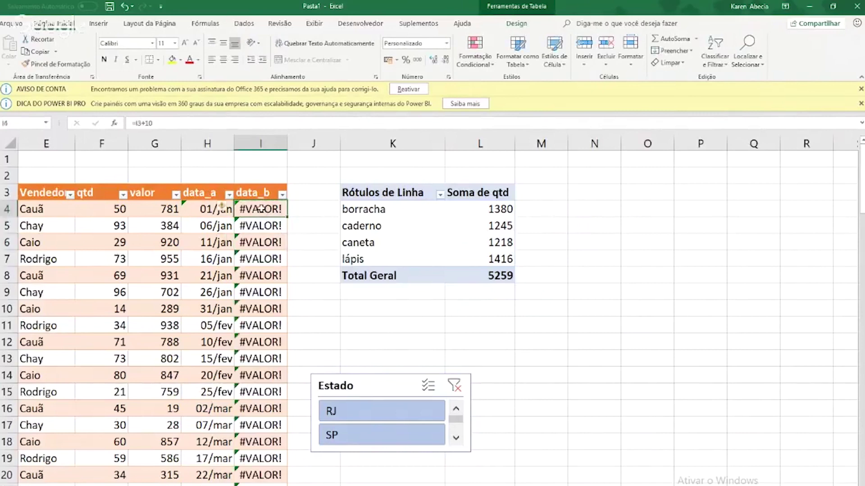
Step: Re-enter the first data_b date and refresh the pivot to include the new columns
{"action": "type", "text": "5/mai"}
{"action": "left_click", "coordinate": [471, 239]}
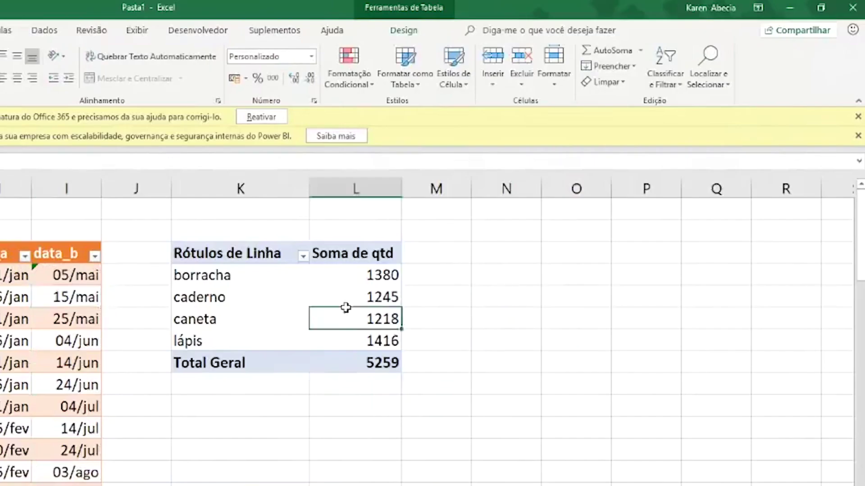
{"action": "right_click", "coordinate": [471, 238]}
{"action": "left_click", "coordinate": [485, 283]}
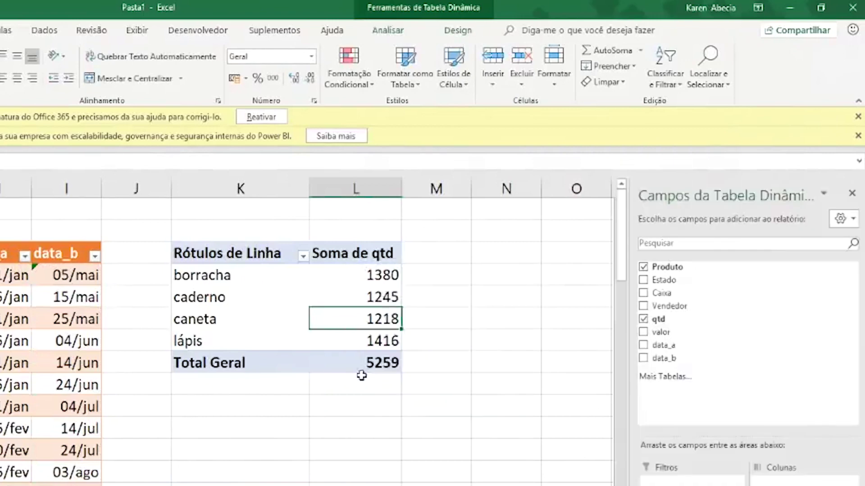
Step: Insert a timeline on the pivot using the data_a field
{"action": "left_click", "coordinate": [455, 31]}
{"action": "left_click", "coordinate": [446, 30]}
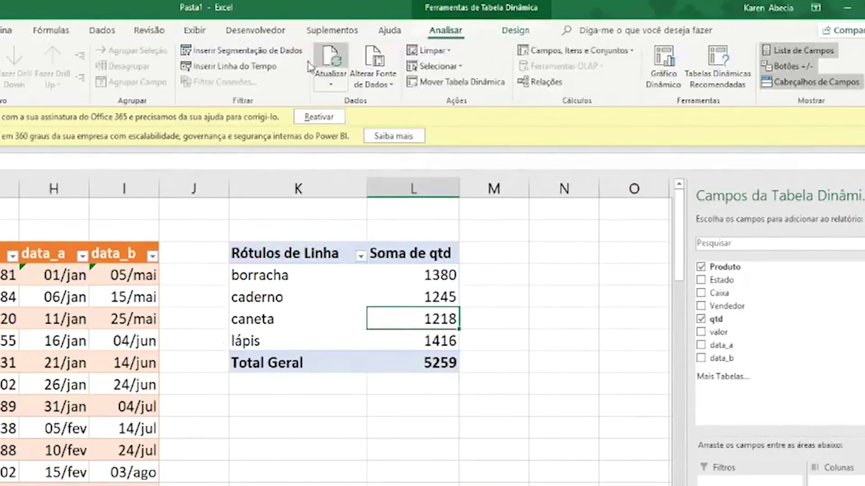
{"action": "left_click", "coordinate": [271, 68]}
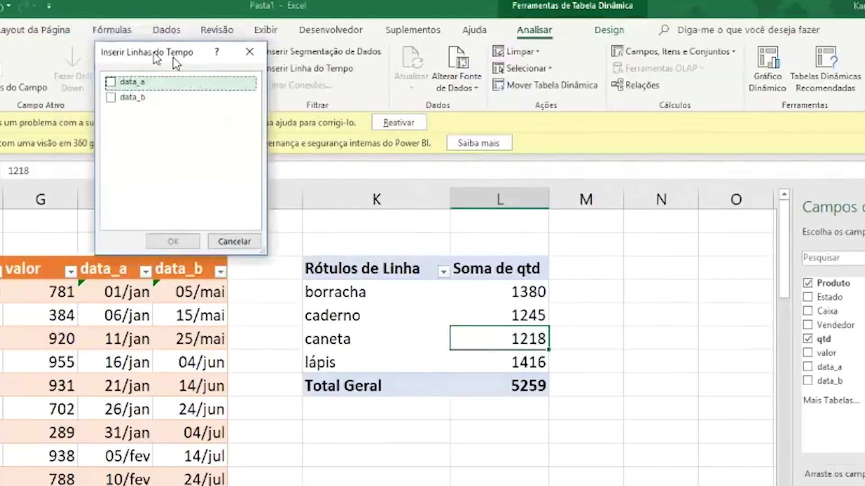
{"action": "left_click_drag", "start_coordinate": [177, 58], "coordinate": [635, 127]}
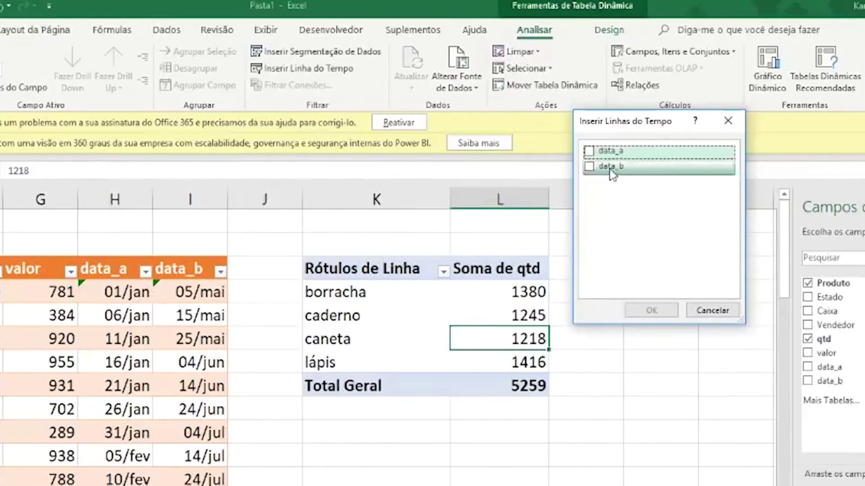
{"action": "left_click", "coordinate": [589, 153]}
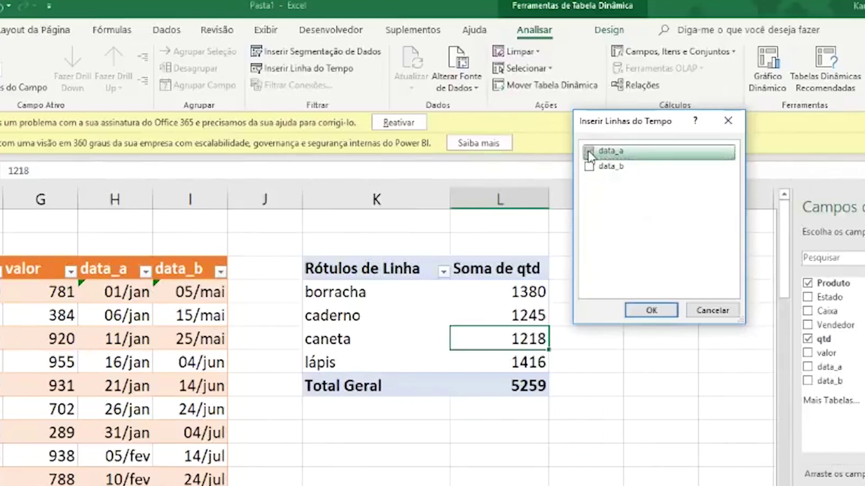
{"action": "left_click", "coordinate": [659, 317]}
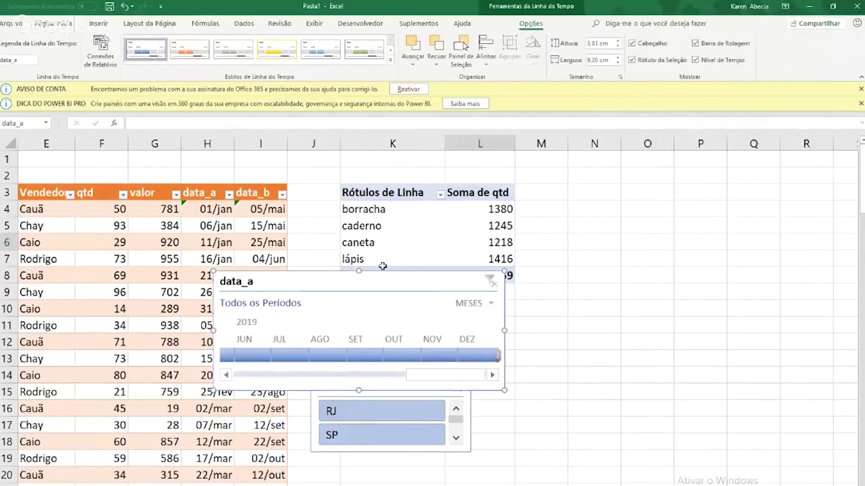
Step: Place the timeline right of the pivot and move the Estado slicer below it
{"action": "left_click_drag", "start_coordinate": [324, 286], "coordinate": [644, 202]}
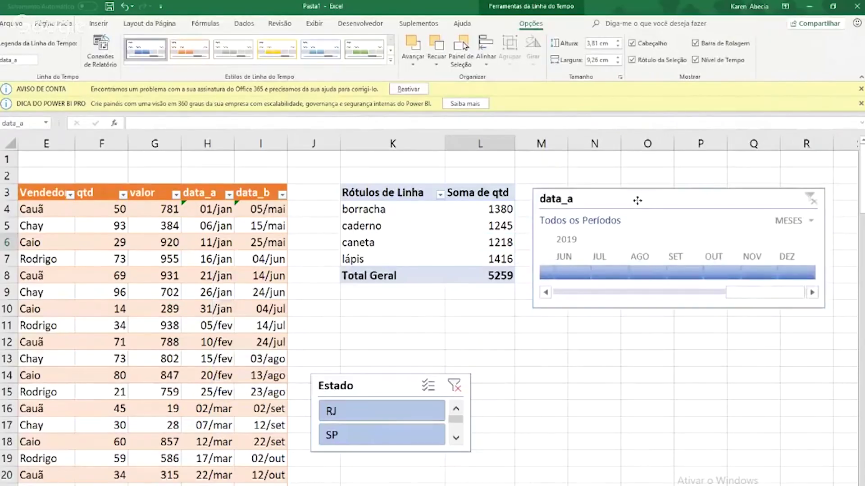
{"action": "left_click", "coordinate": [860, 89]}
{"action": "left_click", "coordinate": [861, 89]}
{"action": "scroll", "coordinate": [586, 315], "scroll_direction": "right", "scroll_amount": 4}
{"action": "right_click", "coordinate": [761, 484]}
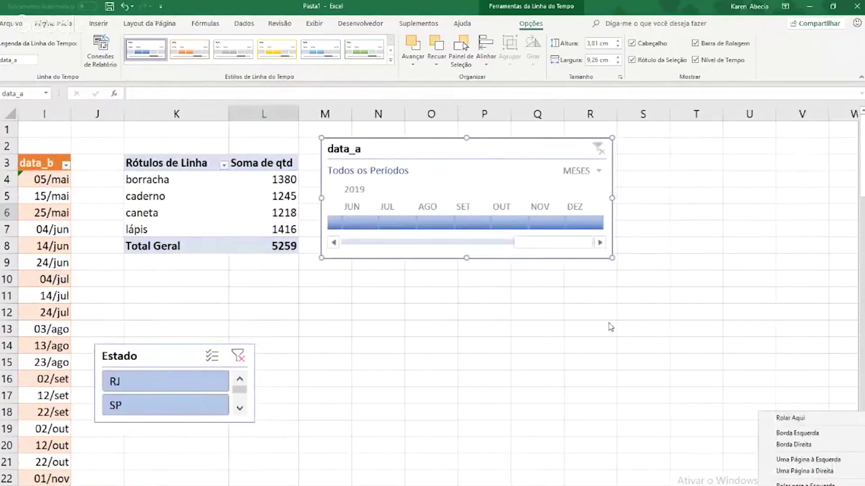
{"action": "key", "text": "Escape"}
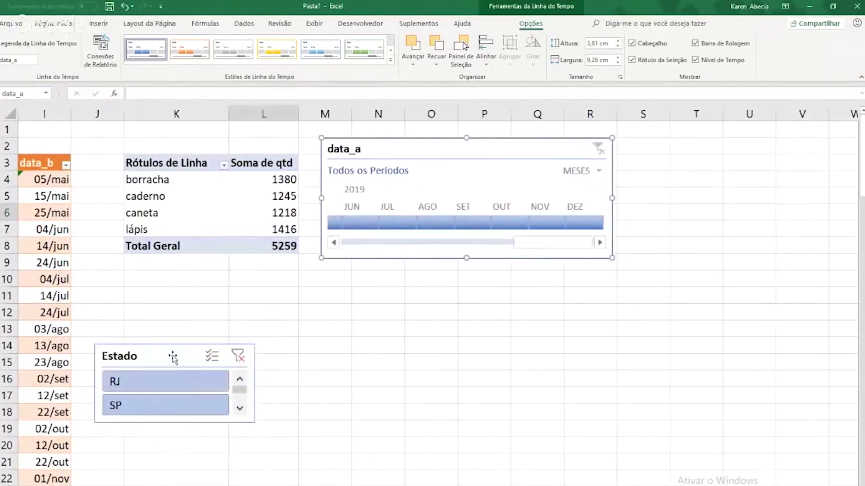
{"action": "left_click_drag", "start_coordinate": [173, 357], "coordinate": [390, 308]}
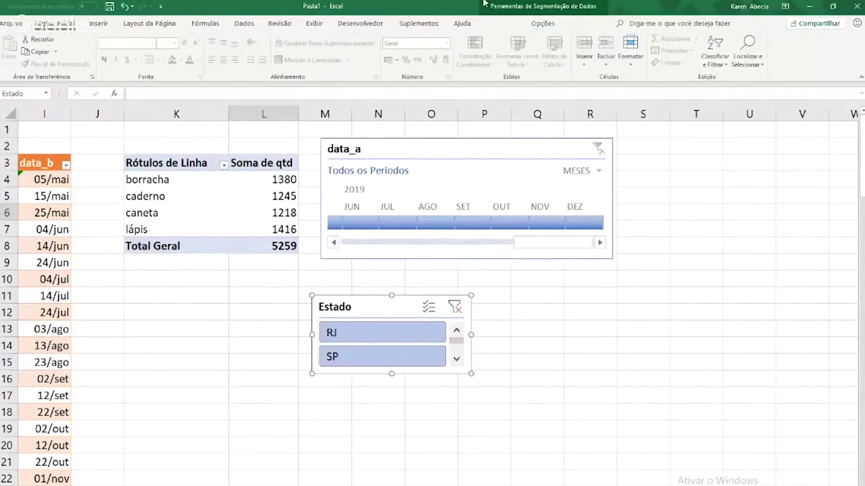
Step: Lay the Estado slicer out in two columns and make it wider and shorter
{"action": "left_click", "coordinate": [533, 24]}
{"action": "left_click", "coordinate": [605, 36]}
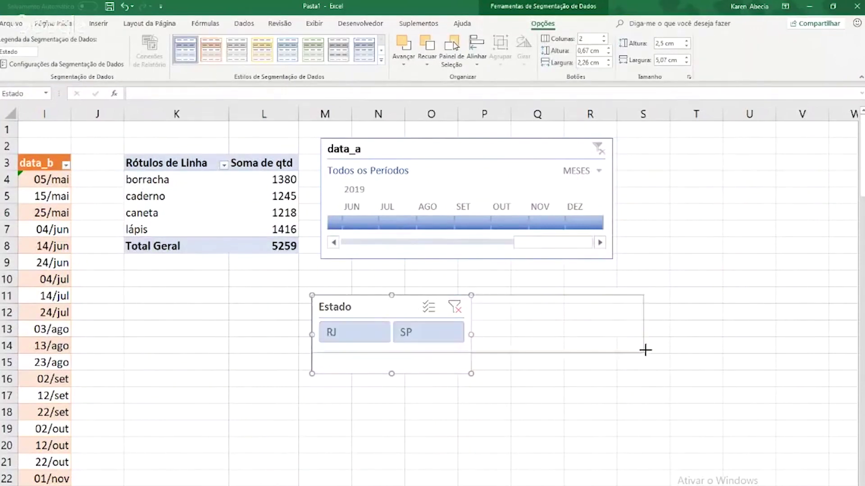
{"action": "left_click_drag", "start_coordinate": [472, 374], "coordinate": [640, 349]}
Step: Hide the Estado slicer's header, shorten it to fit its buttons, and filter to RJ
{"action": "right_click", "coordinate": [583, 313]}
{"action": "left_click", "coordinate": [554, 312]}
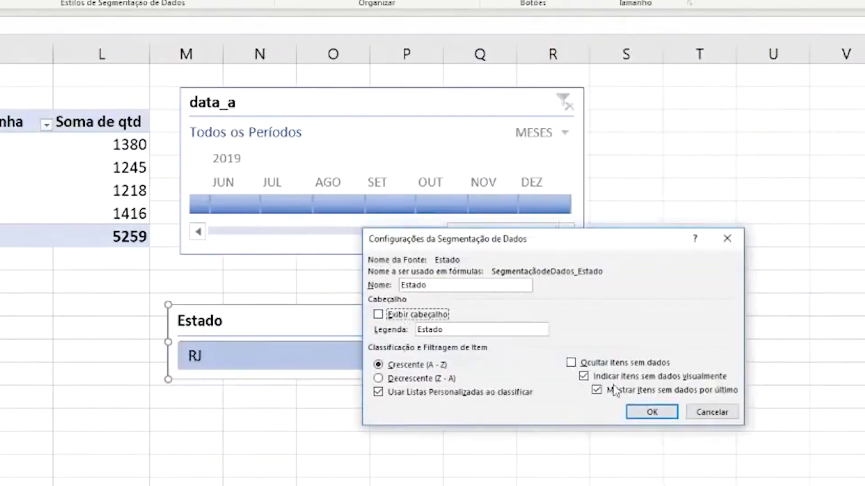
{"action": "left_click", "coordinate": [644, 412]}
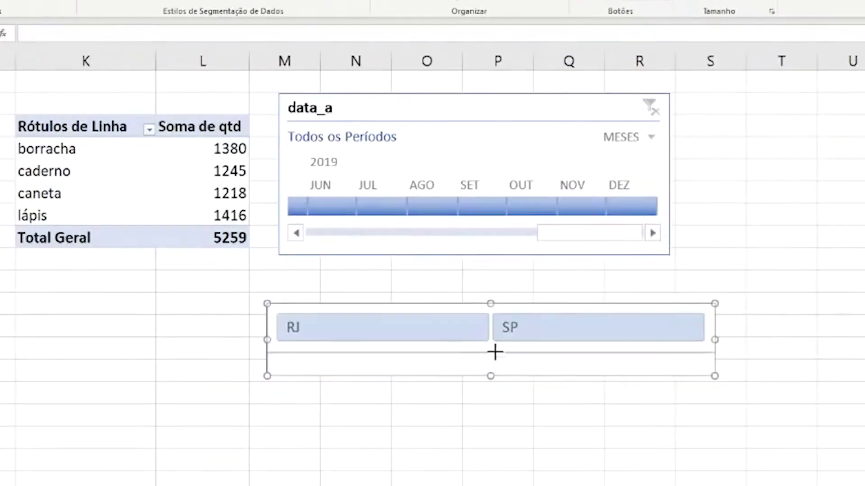
{"action": "left_click_drag", "start_coordinate": [494, 352], "coordinate": [499, 353]}
{"action": "left_click", "coordinate": [516, 363]}
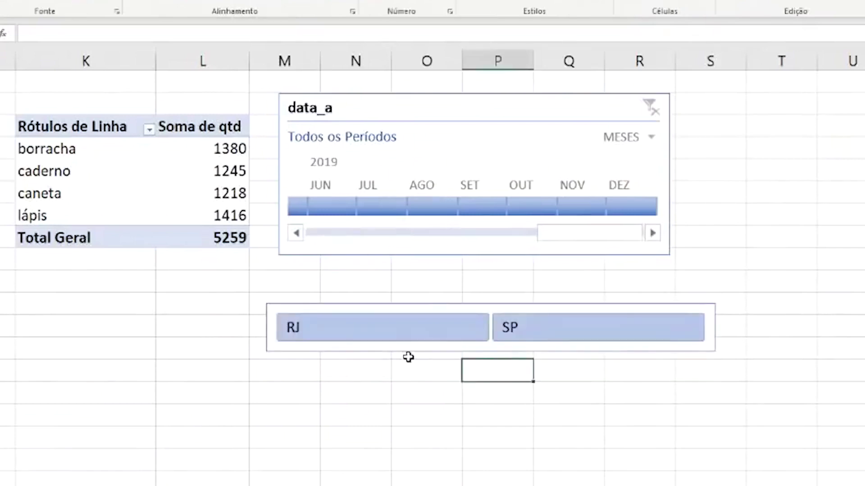
{"action": "left_click", "coordinate": [460, 333]}
Step: Toggle the Estado slicer between RJ and SP, ending on SP
{"action": "left_click", "coordinate": [505, 334]}
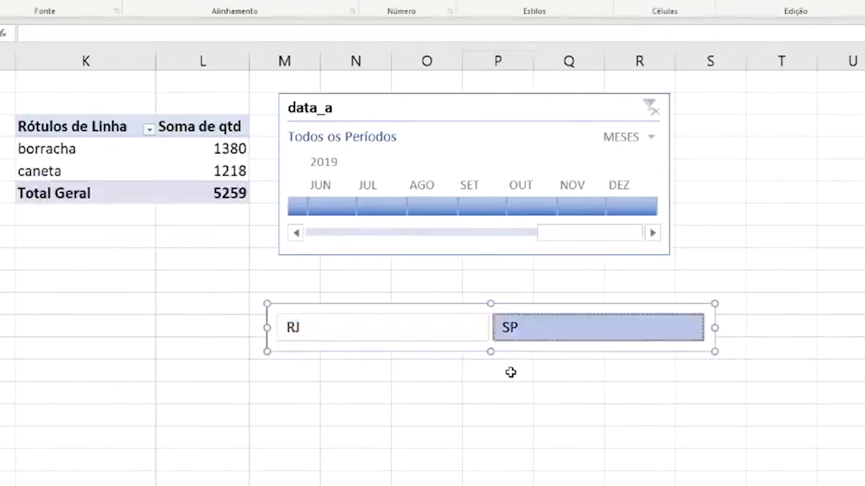
{"action": "left_click", "coordinate": [464, 336]}
{"action": "left_click", "coordinate": [522, 339]}
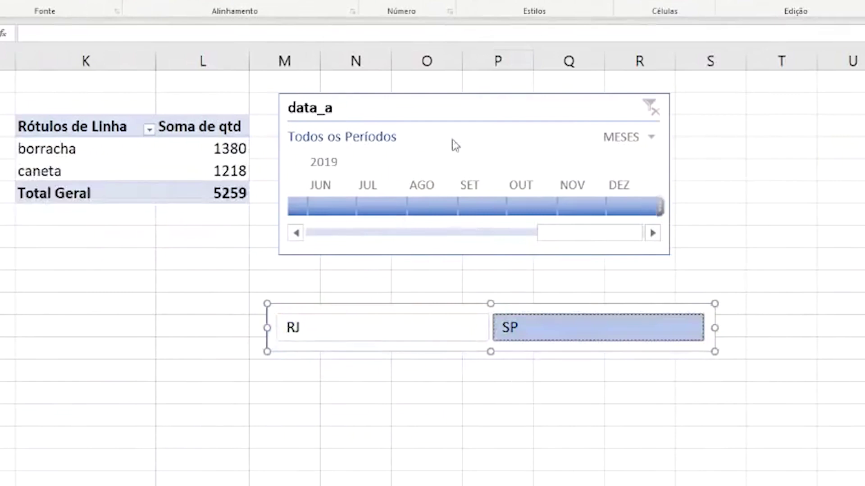
Step: Move the data_a timeline and widen it on both sides
{"action": "mouse_move", "coordinate": [436, 108]}
{"action": "left_mouse_down"}
{"action": "mouse_move", "coordinate": [475, 98]}
{"action": "mouse_move", "coordinate": [451, 107]}
{"action": "left_mouse_up"}
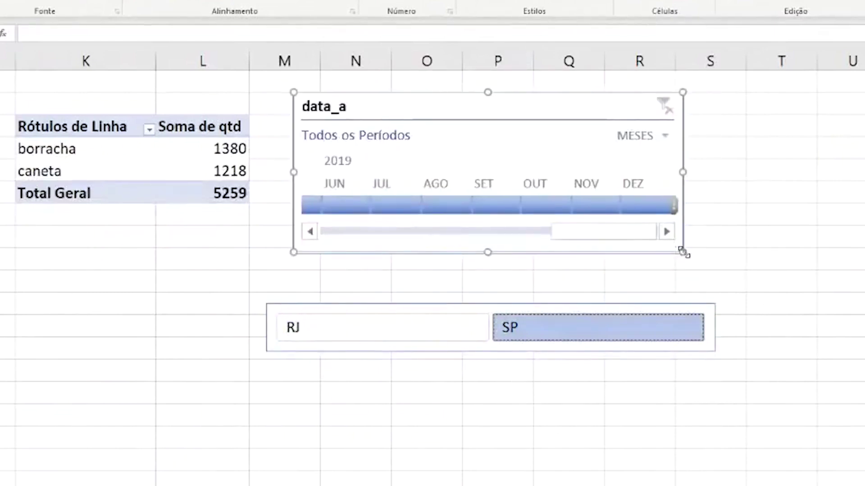
{"action": "left_click_drag", "start_coordinate": [681, 251], "coordinate": [863, 281]}
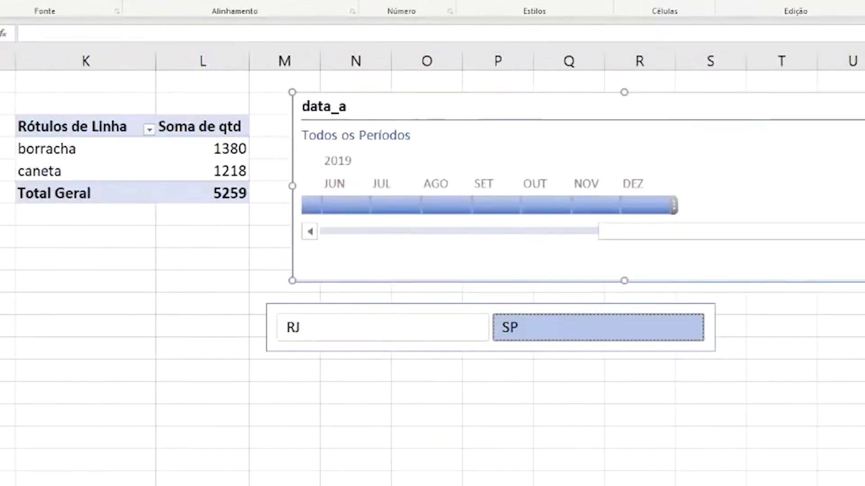
{"action": "left_click_drag", "start_coordinate": [292, 186], "coordinate": [267, 191]}
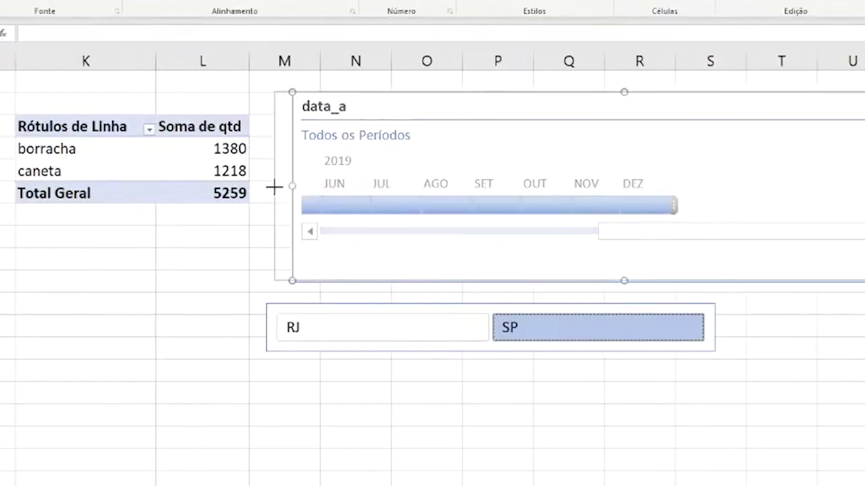
Step: Try month filters: June and July 2019, then July–December 2018
{"action": "left_click", "coordinate": [310, 205]}
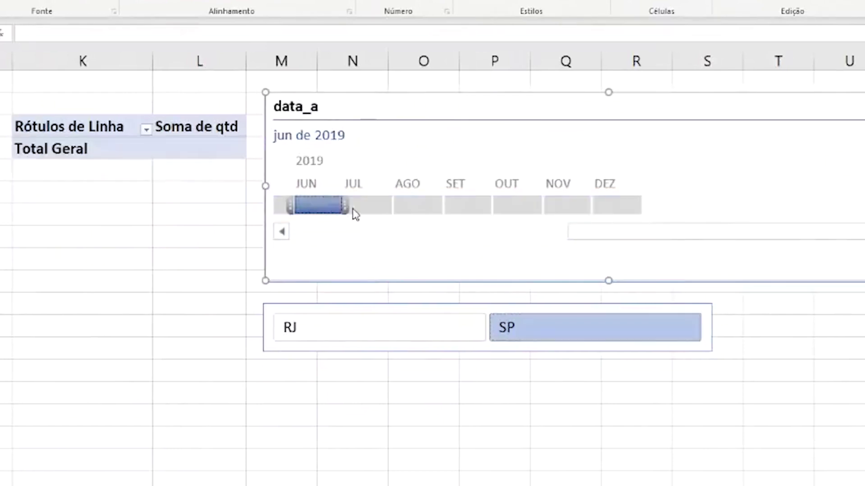
{"action": "left_click", "coordinate": [367, 206]}
{"action": "left_click", "coordinate": [339, 237]}
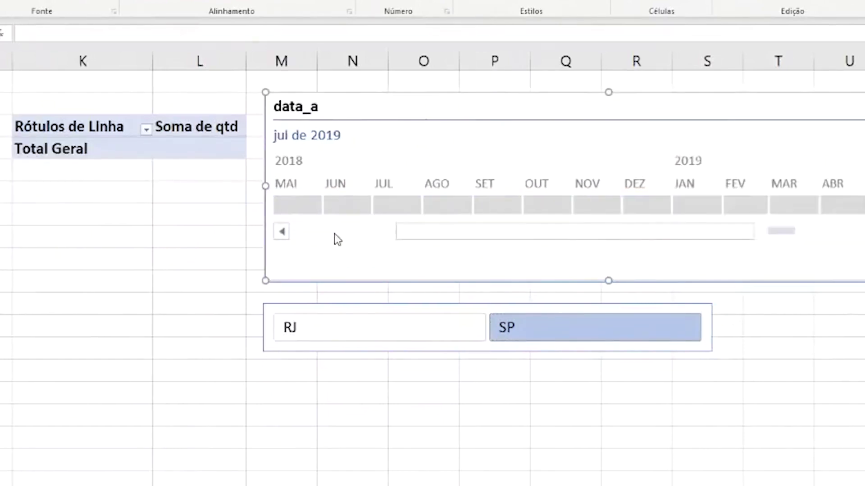
{"action": "left_click_drag", "start_coordinate": [297, 209], "coordinate": [666, 215]}
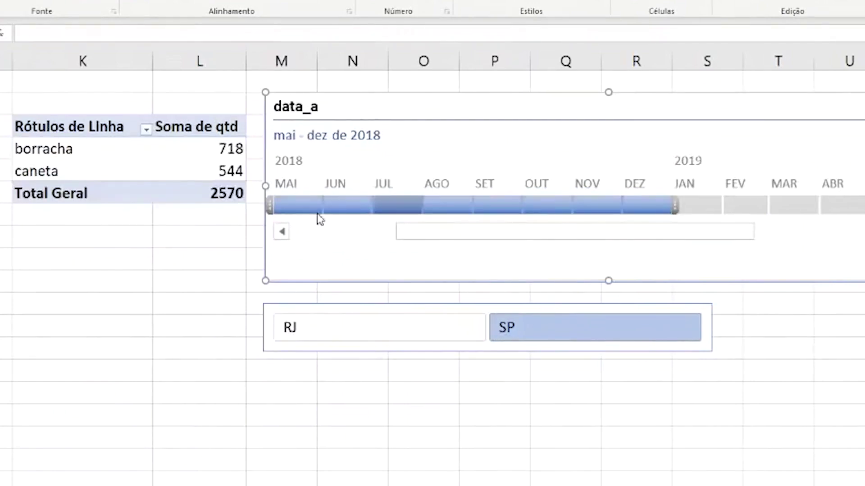
{"action": "left_click_drag", "start_coordinate": [270, 206], "coordinate": [370, 206]}
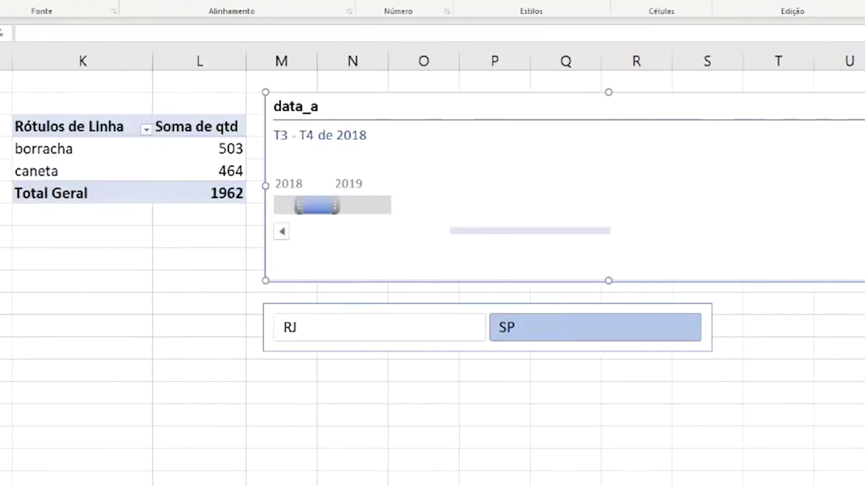
Step: Switch the timeline to years, toggling between 2018 and 2019
{"action": "left_click", "coordinate": [291, 208]}
{"action": "left_click", "coordinate": [358, 208]}
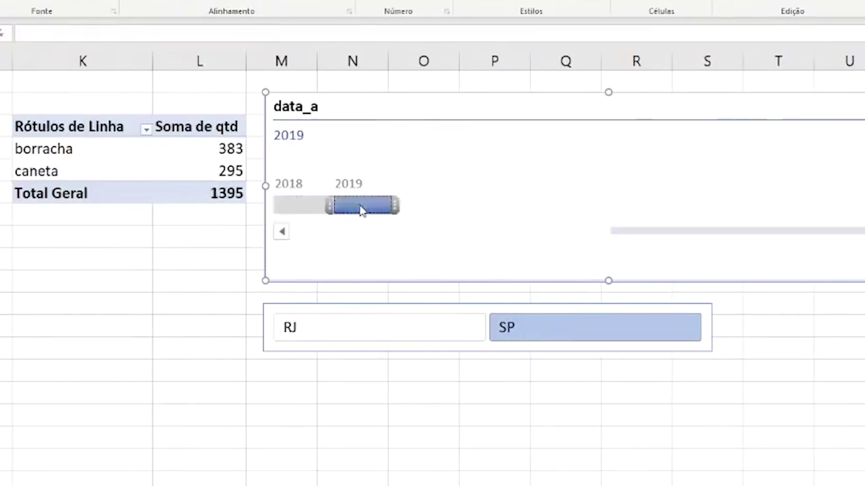
{"action": "left_click", "coordinate": [310, 207]}
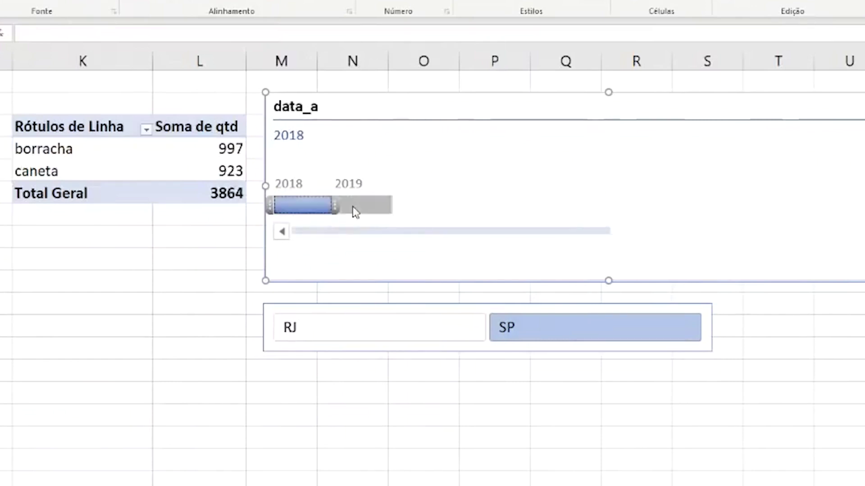
{"action": "left_click", "coordinate": [354, 208]}
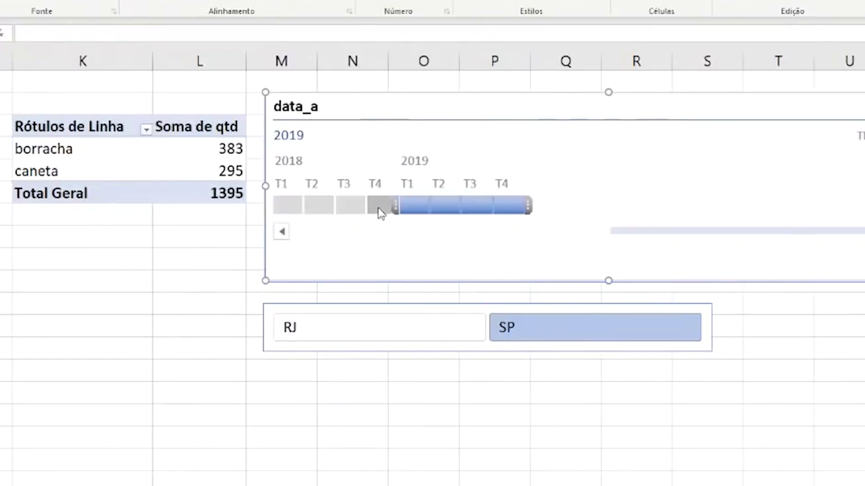
Step: Switch the timeline to quarters, step through T1 2018–T4 2019, settling on T4 2018
{"action": "left_click", "coordinate": [378, 206]}
{"action": "left_click", "coordinate": [414, 207]}
{"action": "left_click", "coordinate": [445, 207]}
{"action": "left_click", "coordinate": [476, 206]}
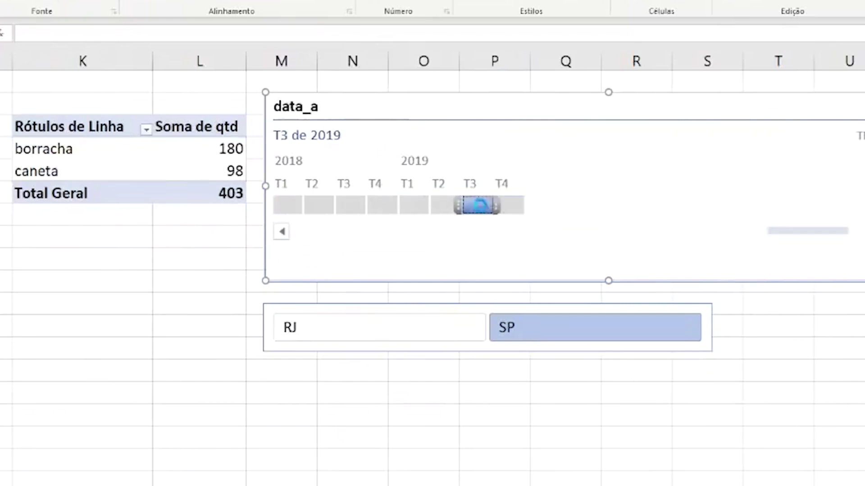
{"action": "left_click", "coordinate": [508, 206]}
{"action": "left_click", "coordinate": [301, 209]}
{"action": "left_click", "coordinate": [320, 208]}
{"action": "left_click", "coordinate": [352, 207]}
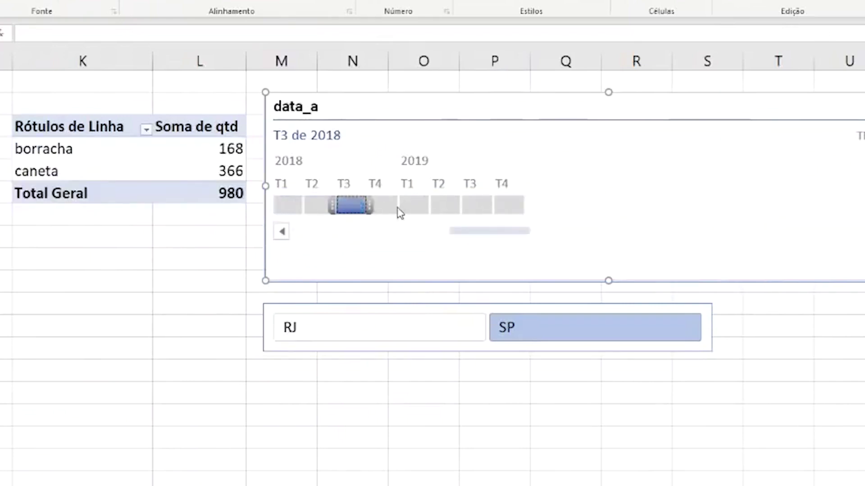
{"action": "left_click", "coordinate": [383, 207]}
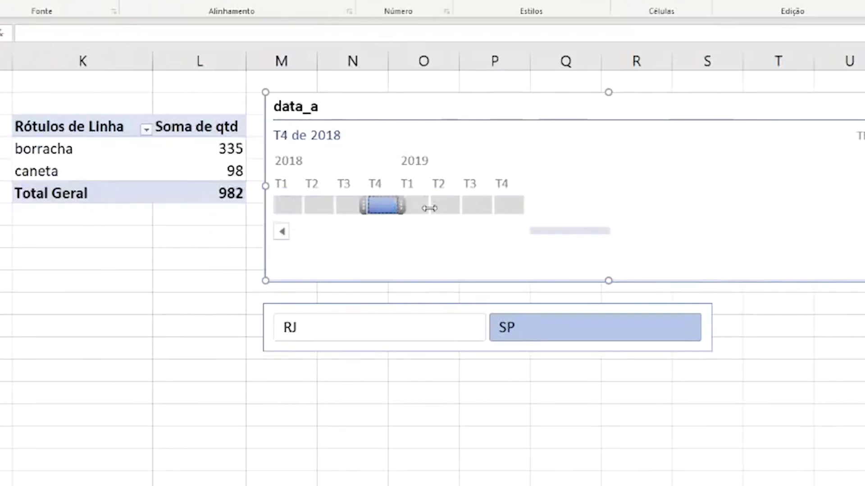
{"action": "right_click", "coordinate": [666, 97]}
{"action": "left_click", "coordinate": [749, 322]}
Step: Hide the timeline's data_a header, T4 de 2018 selection label and scrollbar
{"action": "left_click", "coordinate": [858, 158]}
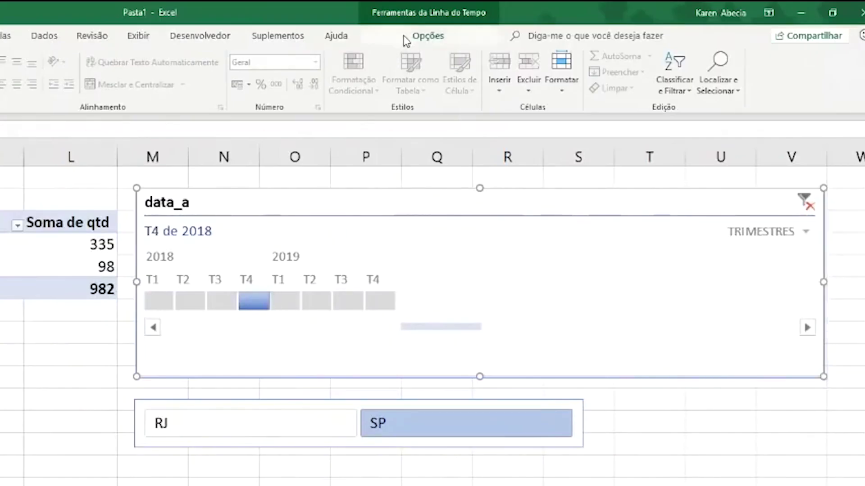
{"action": "left_click", "coordinate": [401, 37]}
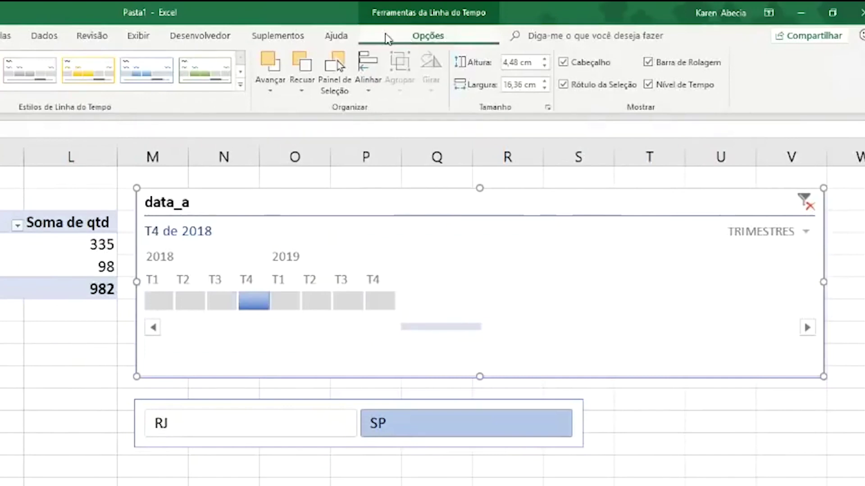
{"action": "left_click", "coordinate": [563, 63]}
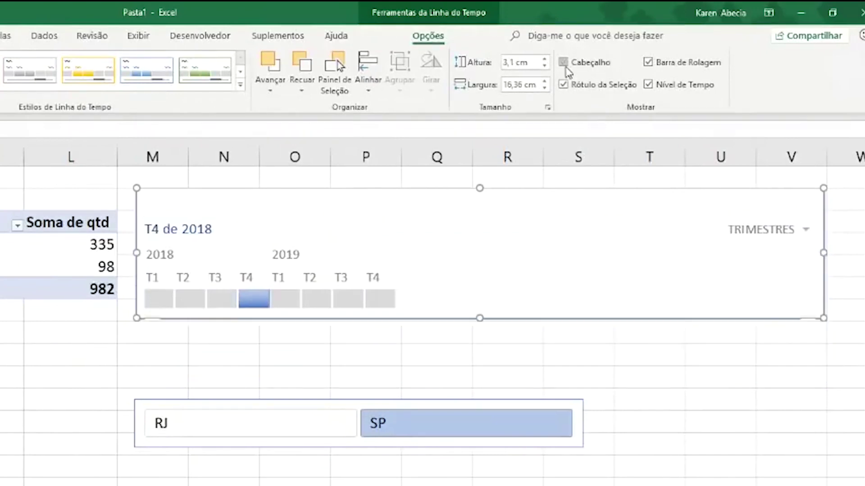
{"action": "left_click", "coordinate": [564, 86]}
{"action": "left_click", "coordinate": [564, 85]}
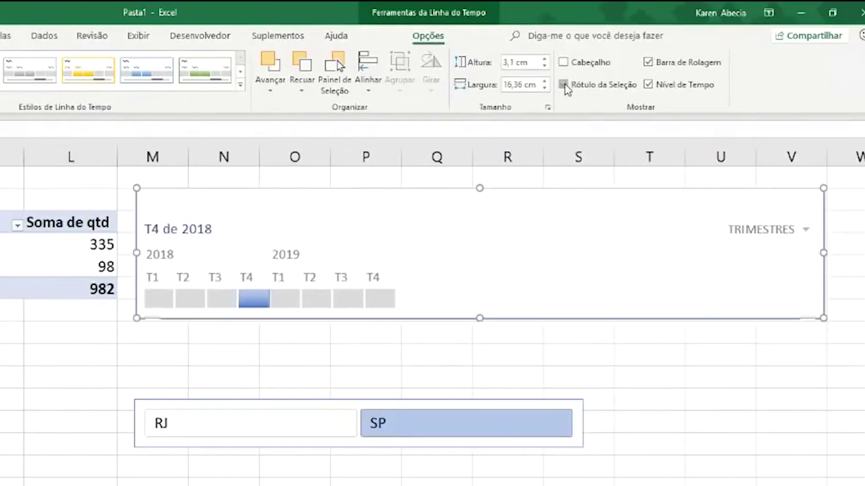
{"action": "left_click", "coordinate": [564, 85]}
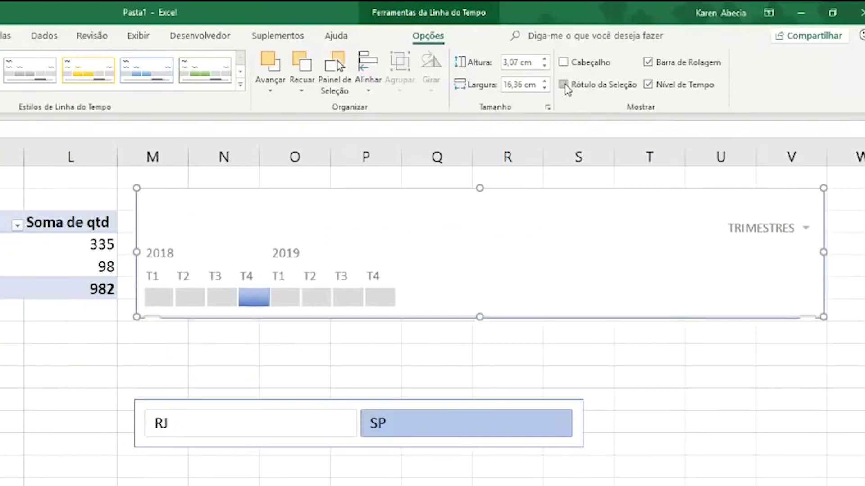
{"action": "left_click", "coordinate": [645, 63]}
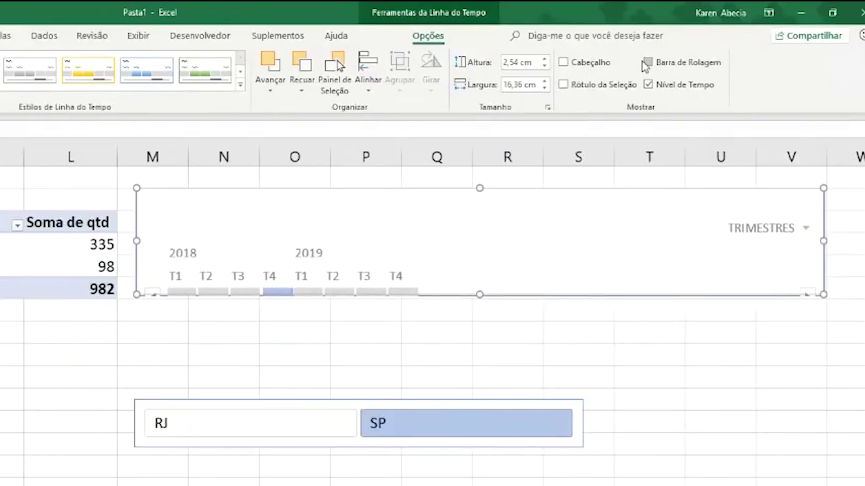
Step: Hide the time-level chooser and resize the timeline to about half its width
{"action": "left_click_drag", "start_coordinate": [479, 295], "coordinate": [487, 335]}
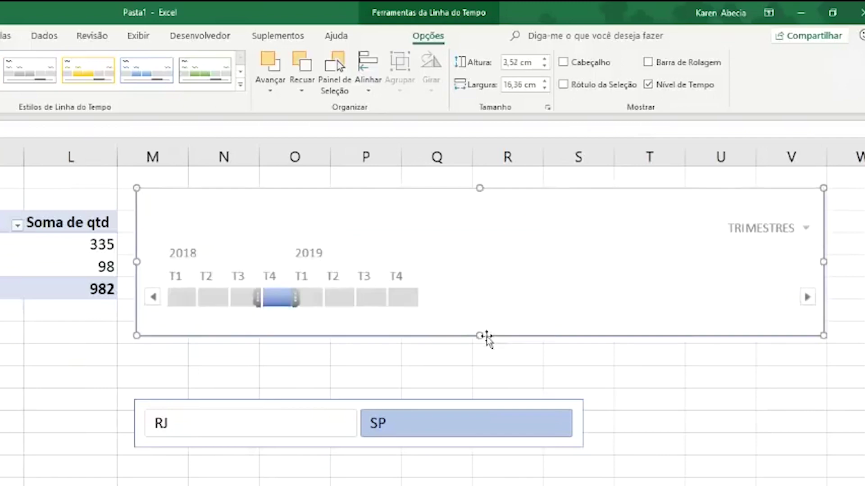
{"action": "left_click", "coordinate": [648, 84]}
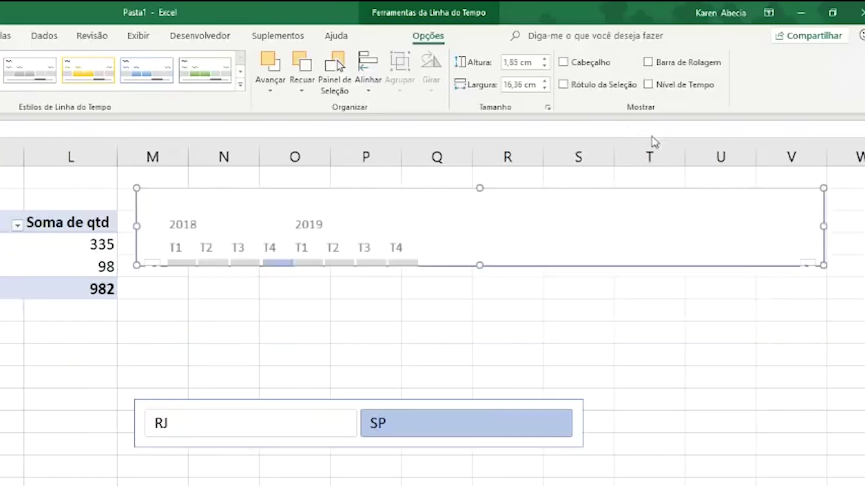
{"action": "left_click_drag", "start_coordinate": [476, 272], "coordinate": [477, 315]}
{"action": "left_click_drag", "start_coordinate": [824, 315], "coordinate": [479, 305]}
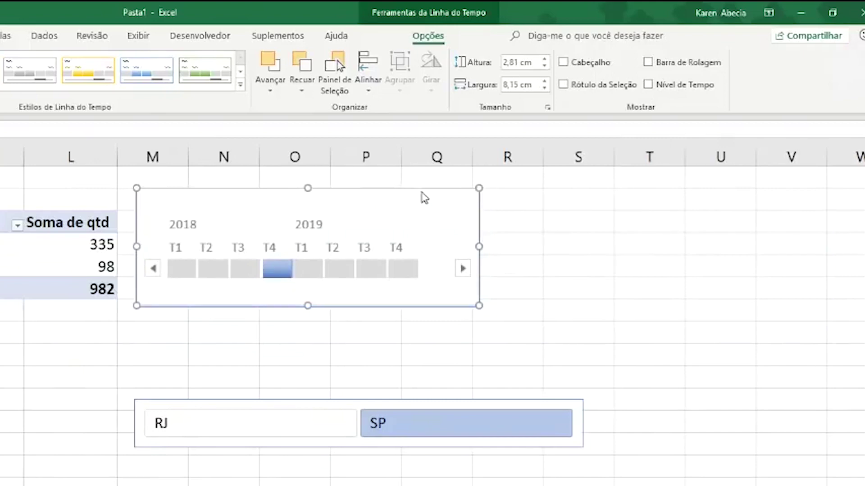
{"action": "left_click", "coordinate": [581, 288]}
{"action": "scroll", "coordinate": [582, 288], "scroll_direction": "left", "scroll_amount": 1}
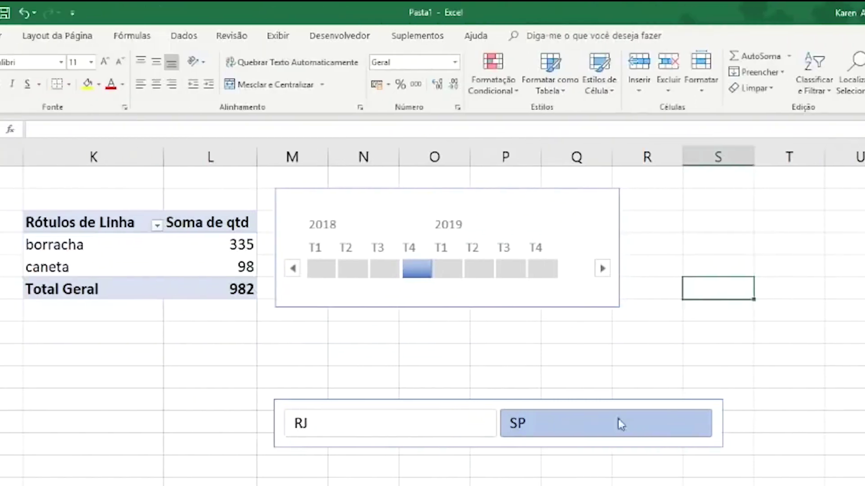
{"action": "left_click", "coordinate": [429, 449]}
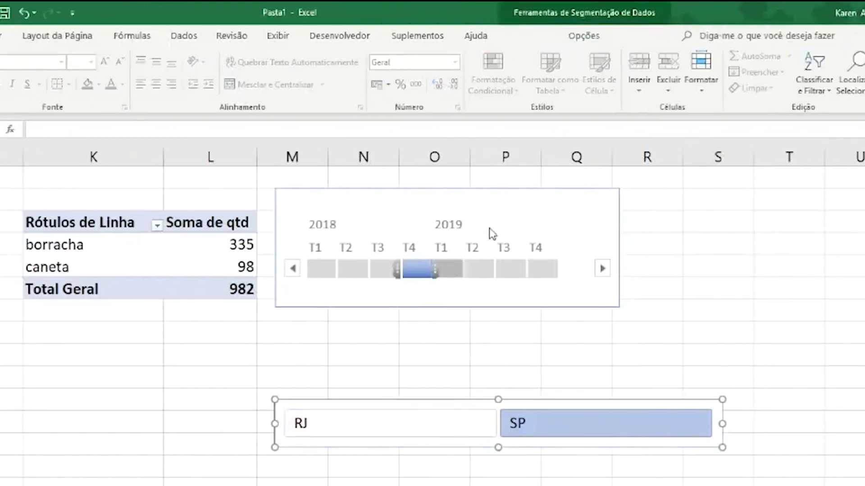
{"action": "left_click", "coordinate": [293, 199]}
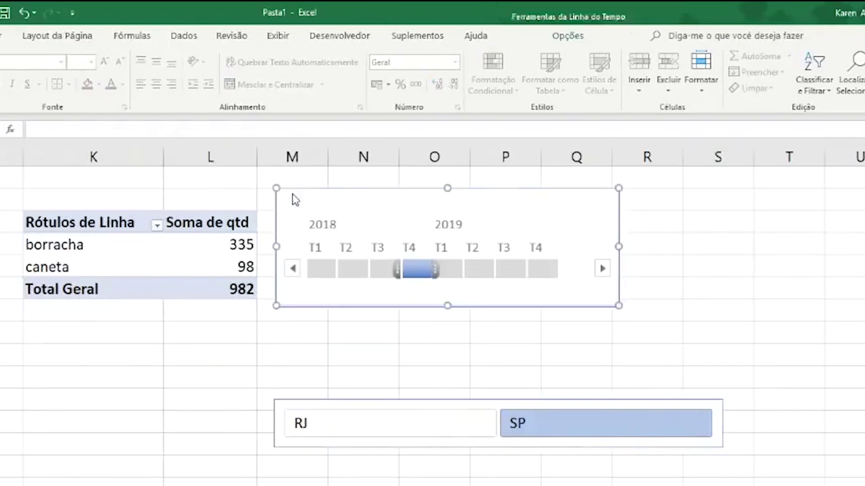